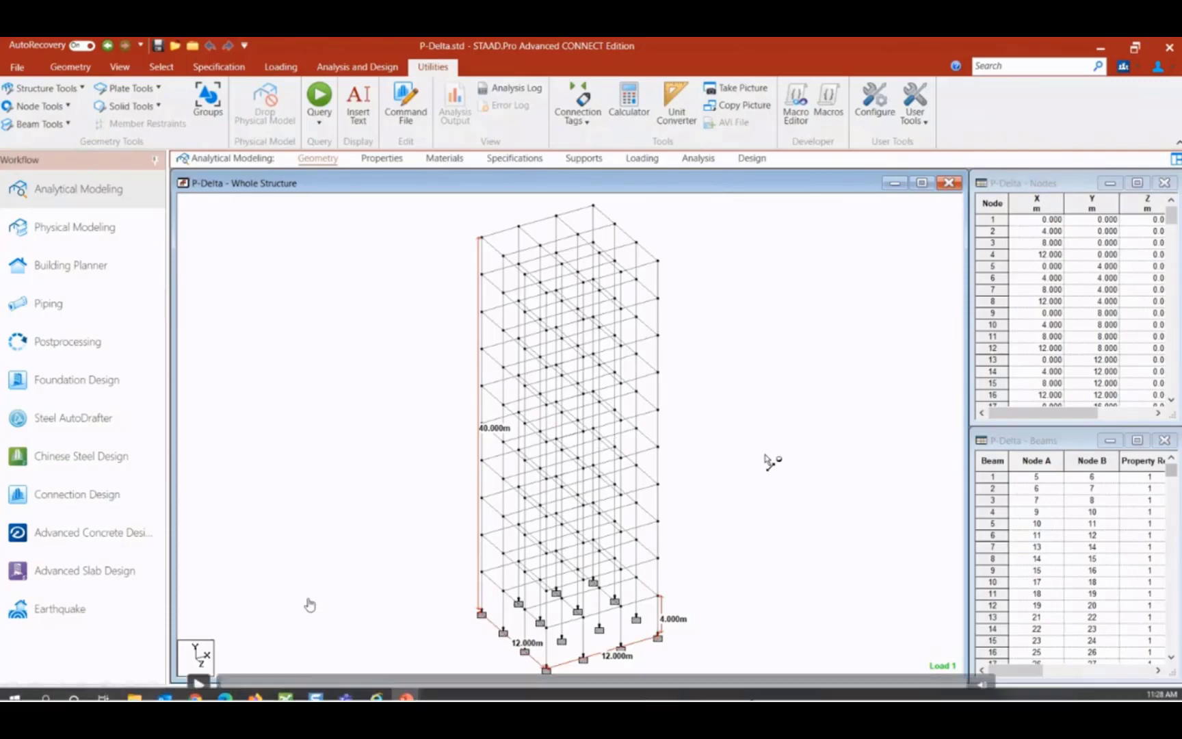
left_click(238, 660)
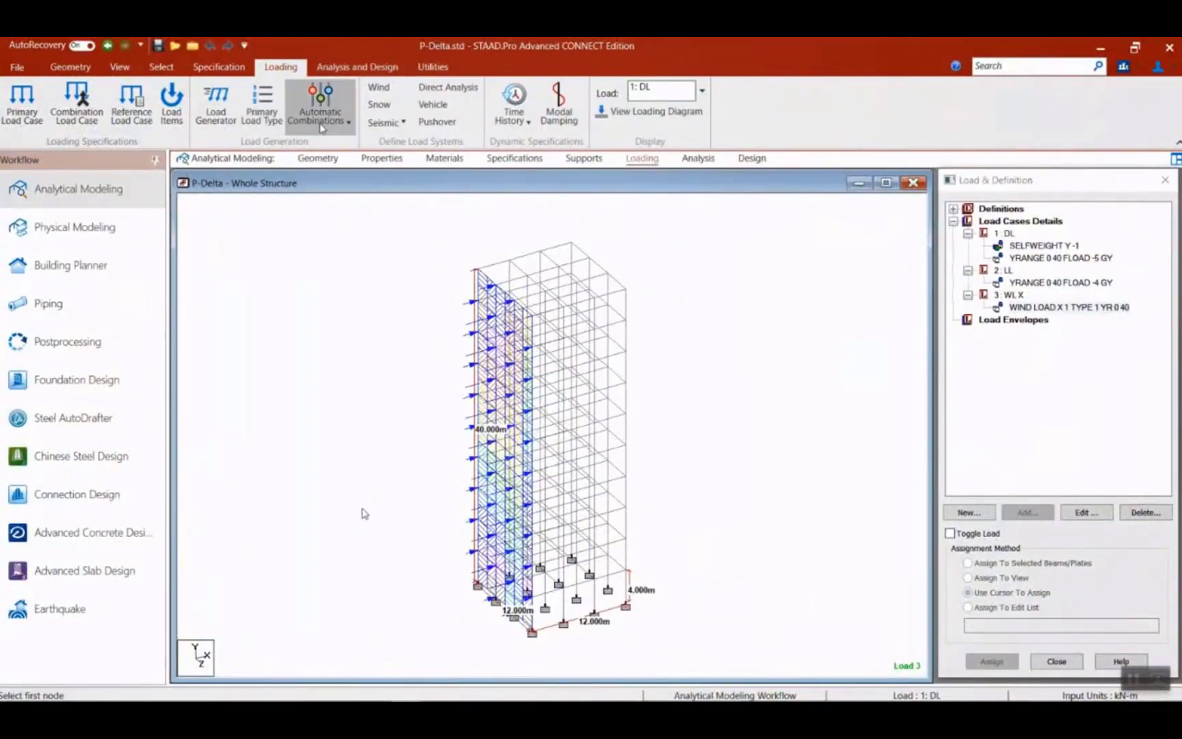
Generate AISC:360-2010 GENERAL automatic load combinations starting at 101 as repeat load cases, and close without adding them.
left_click(320, 123)
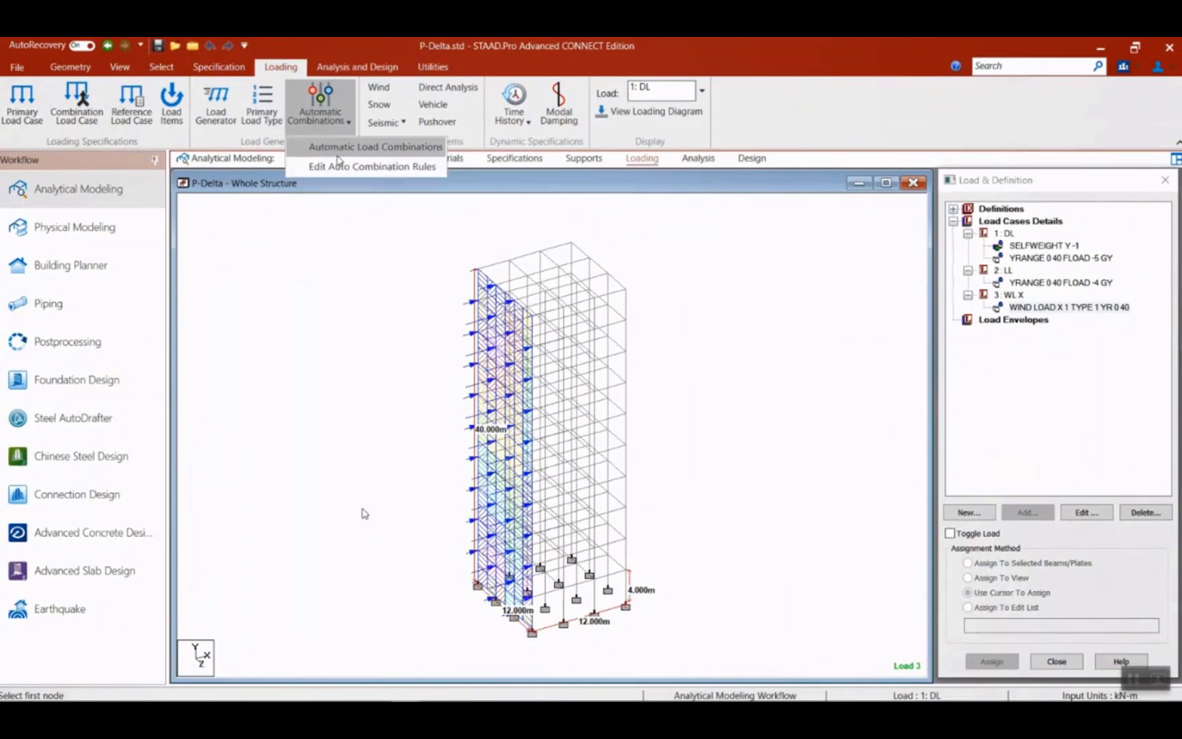
left_click(339, 152)
left_click(699, 287)
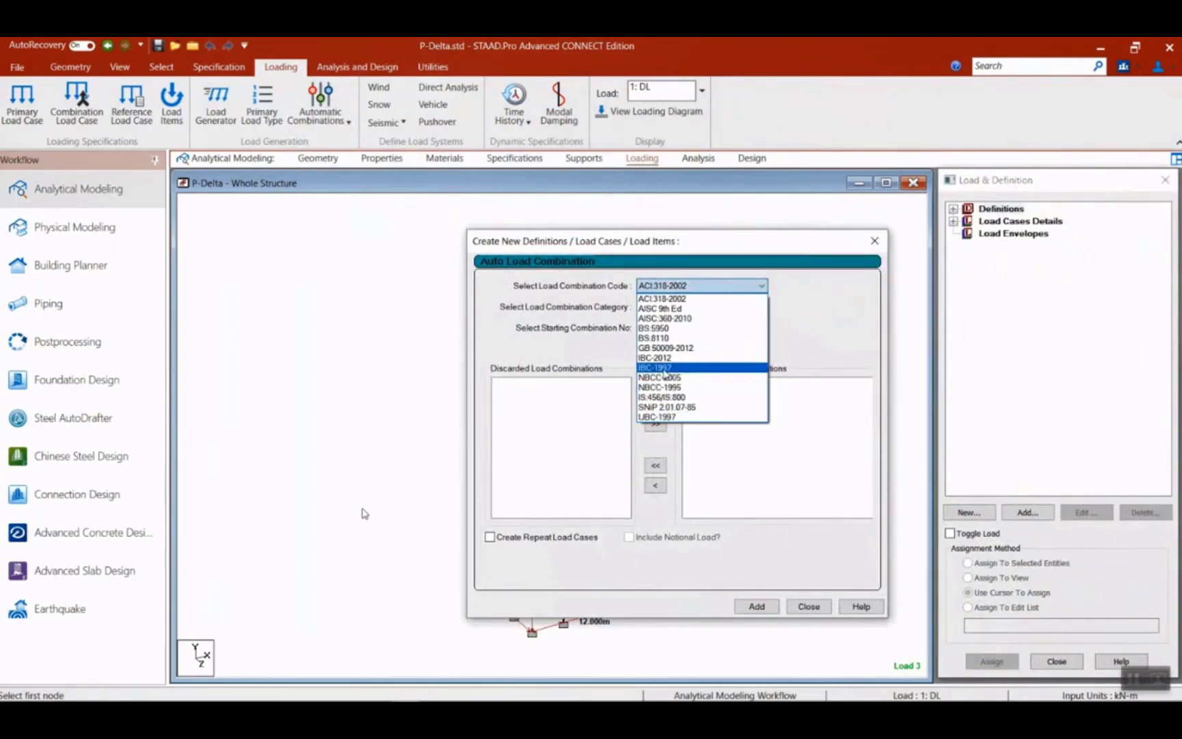
left_click(672, 319)
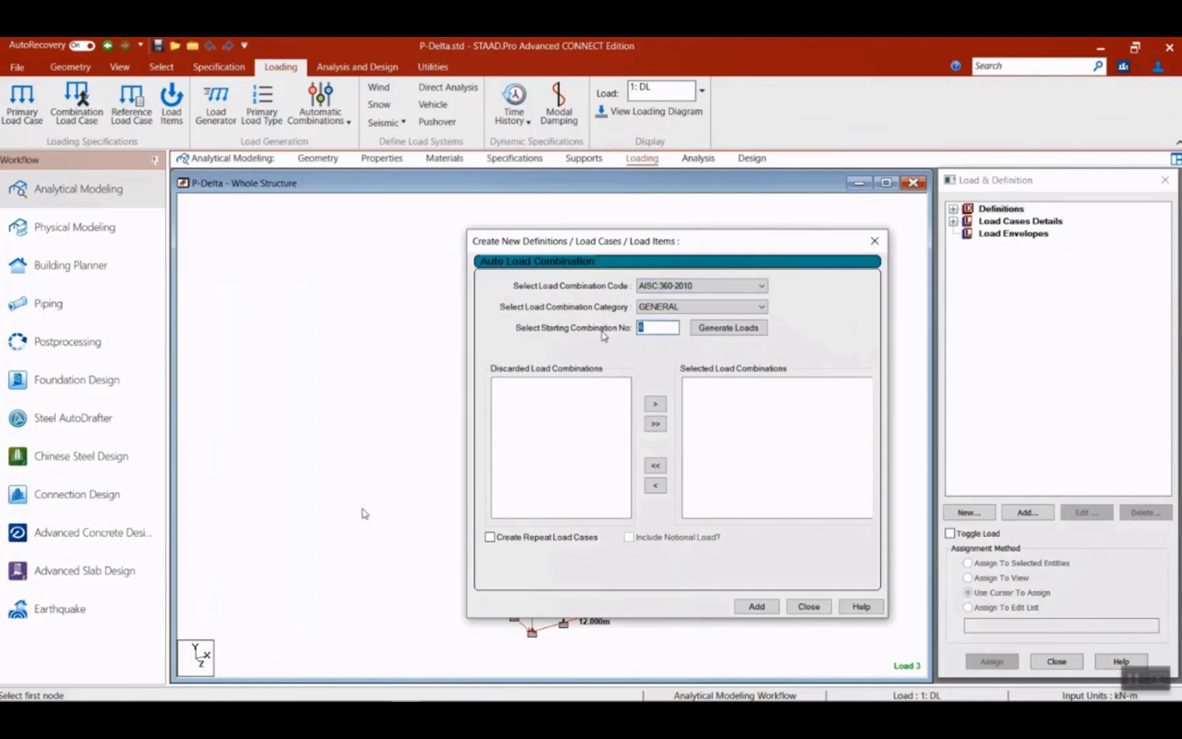
type("101")
left_click(547, 540)
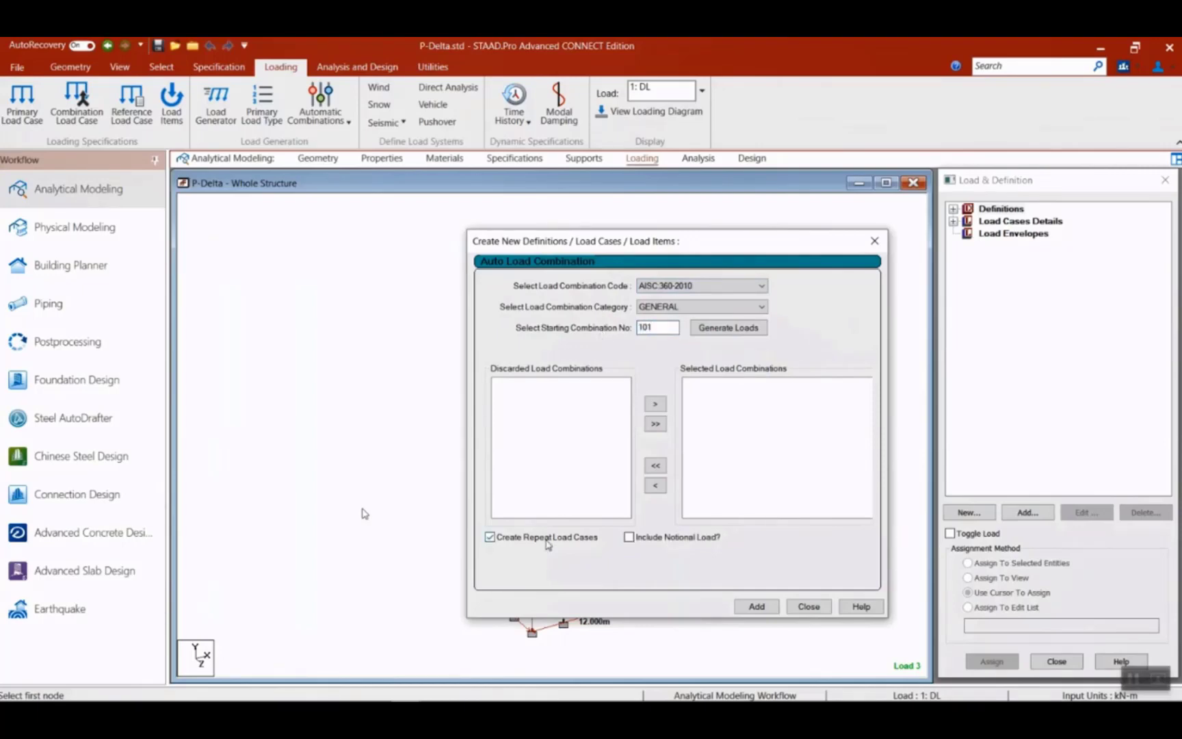
left_click(740, 330)
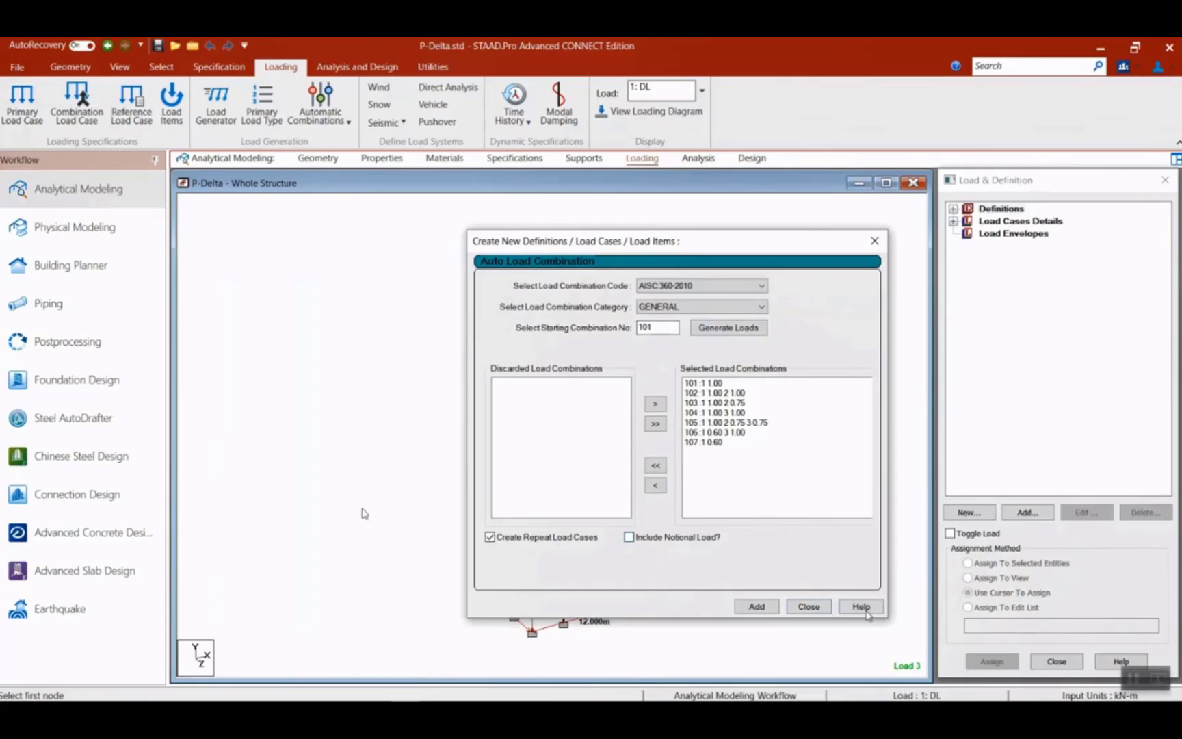
left_click(812, 609)
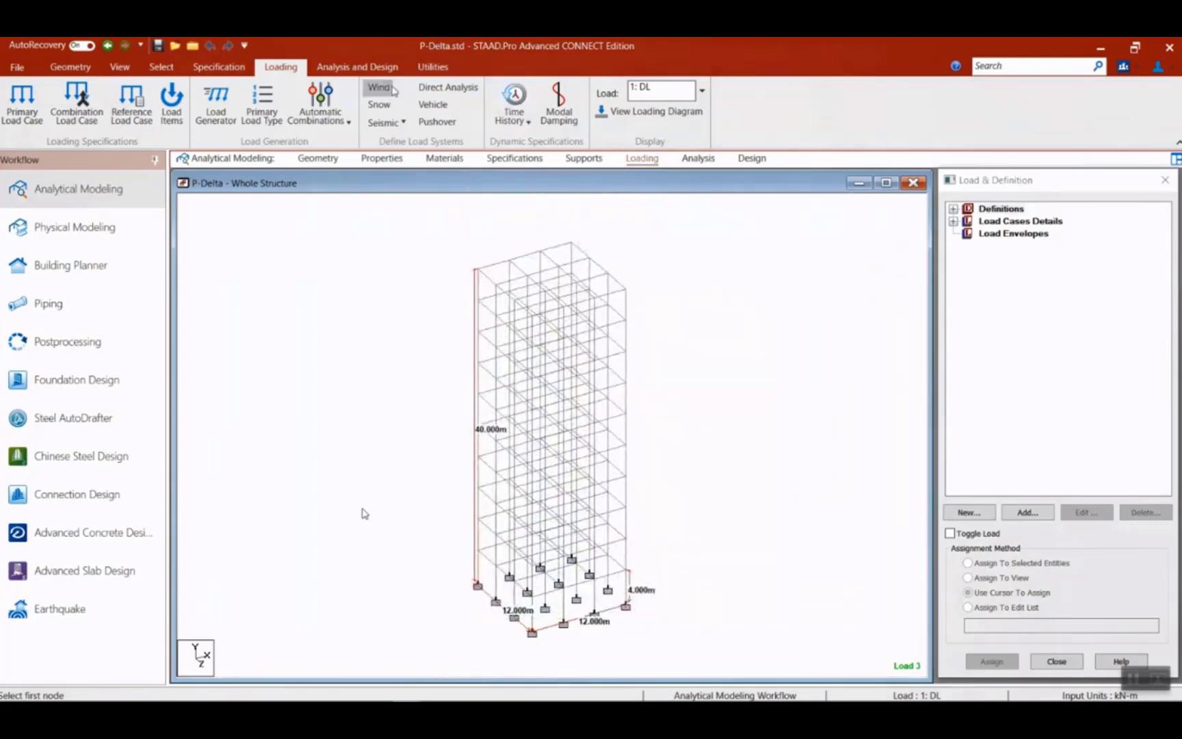
Start the Euro Code Load Combination Generator with the Repeat Load method and start combination number 101.
left_click(435, 67)
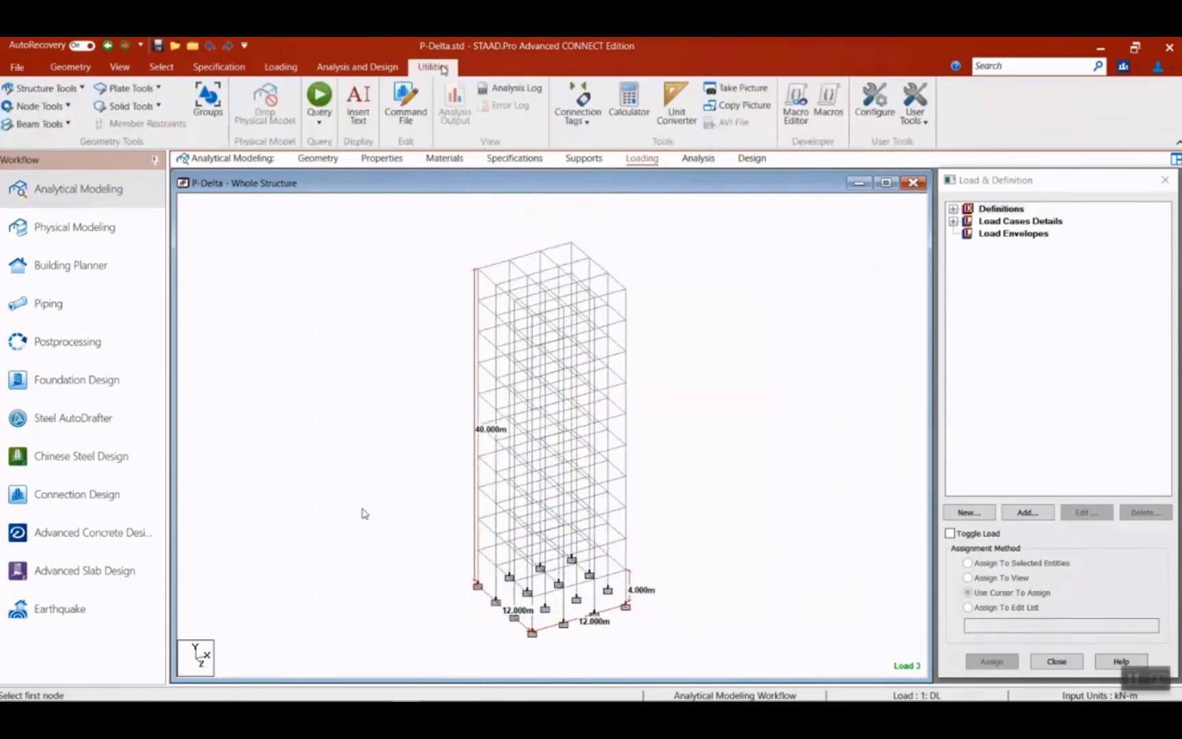
left_click(915, 113)
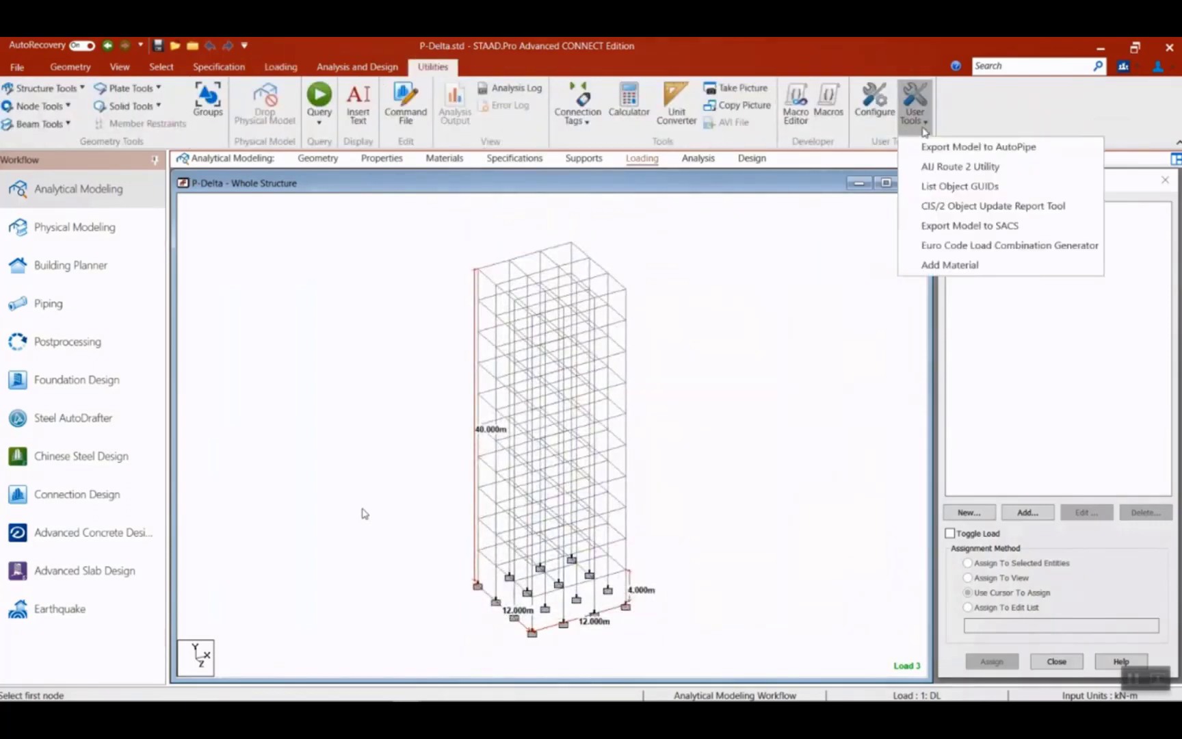
left_click(1009, 252)
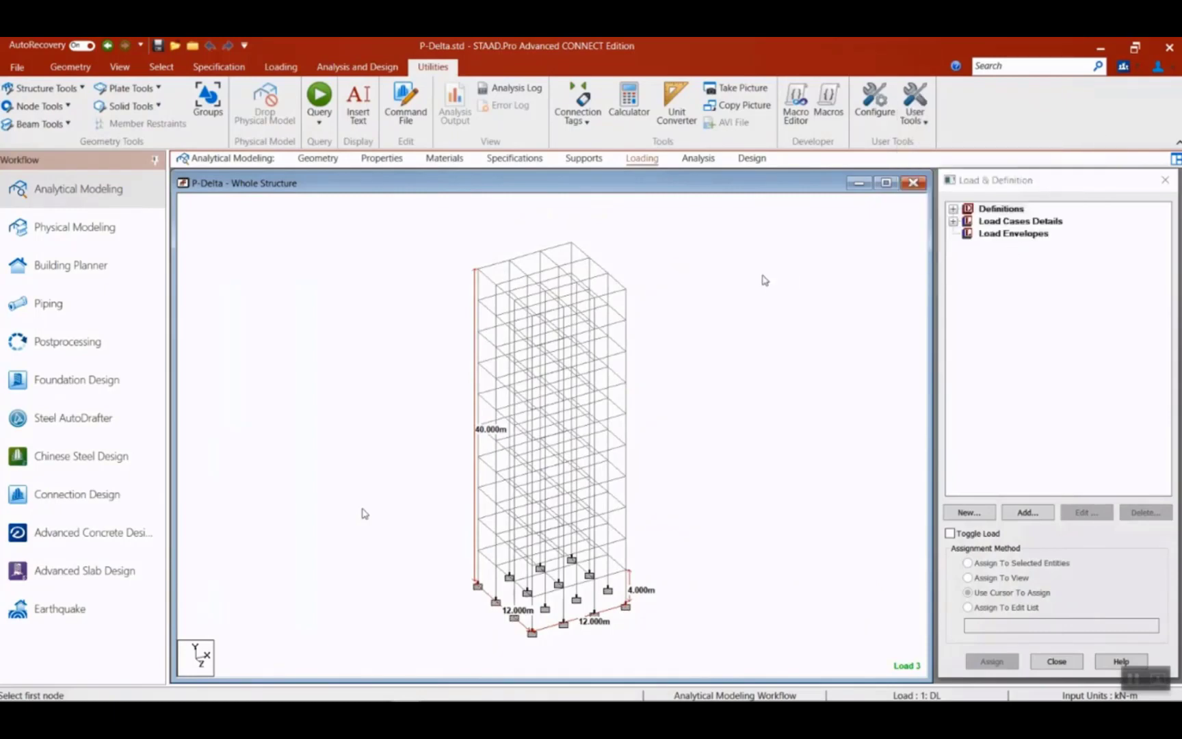
left_click(663, 222)
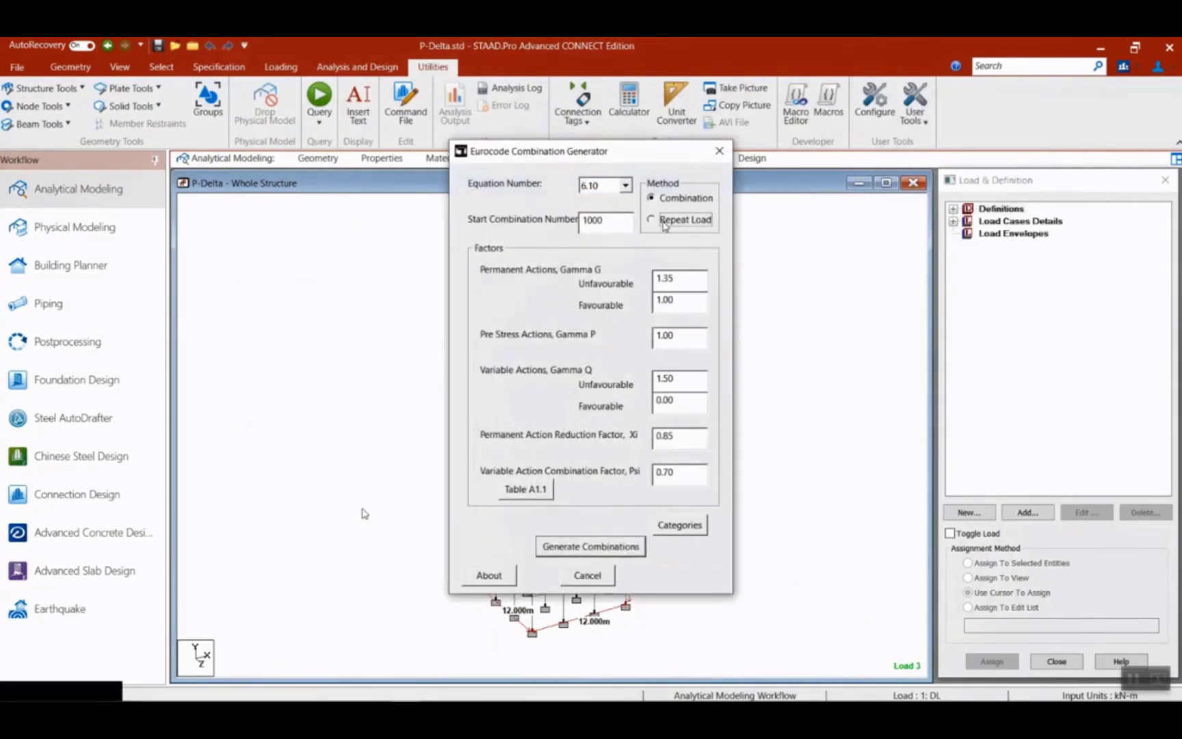
double_click(618, 223)
type("101")
Choose Category B: office area for the variable action combination factor Psi and accept the default load type categories.
left_click(521, 491)
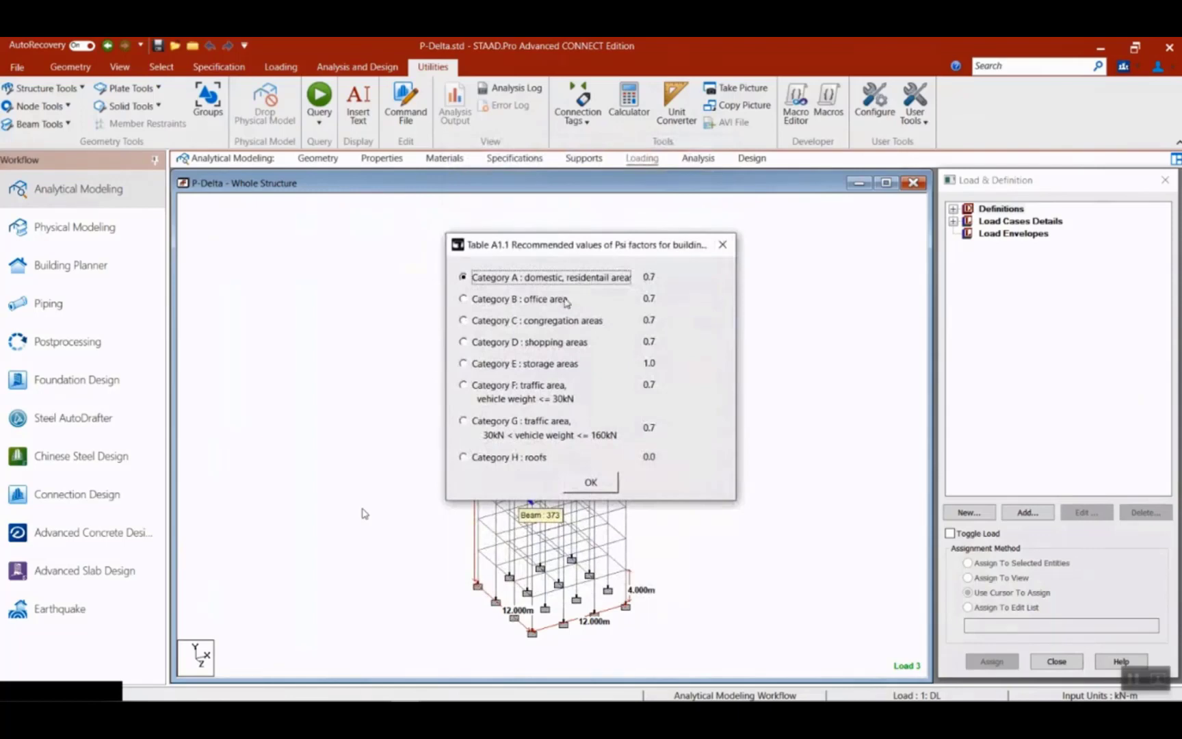
left_click(524, 301)
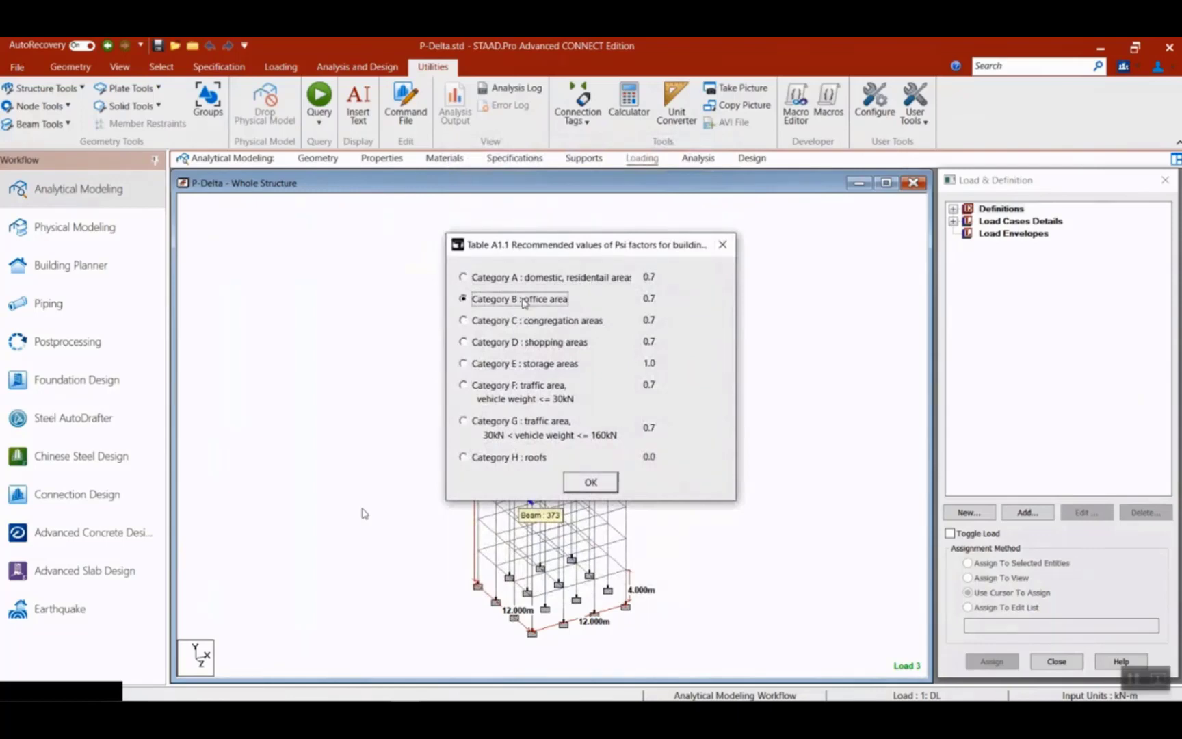
left_click(589, 483)
left_click(678, 523)
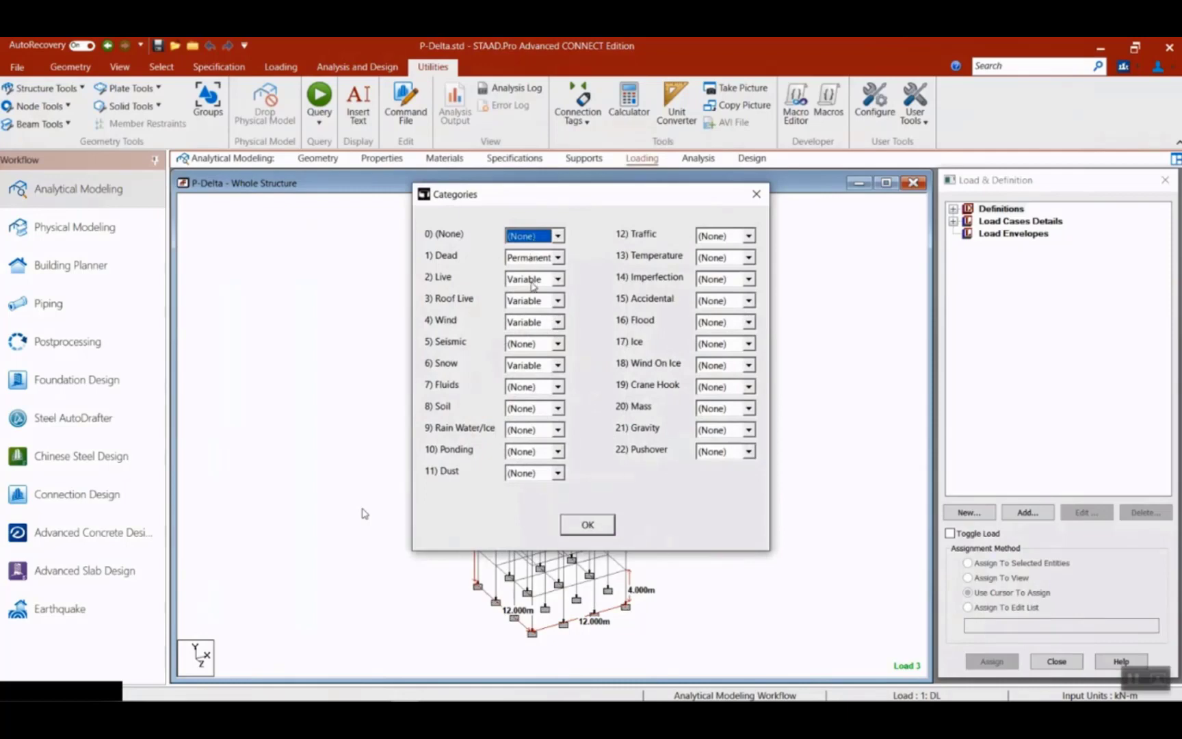
left_click(573, 530)
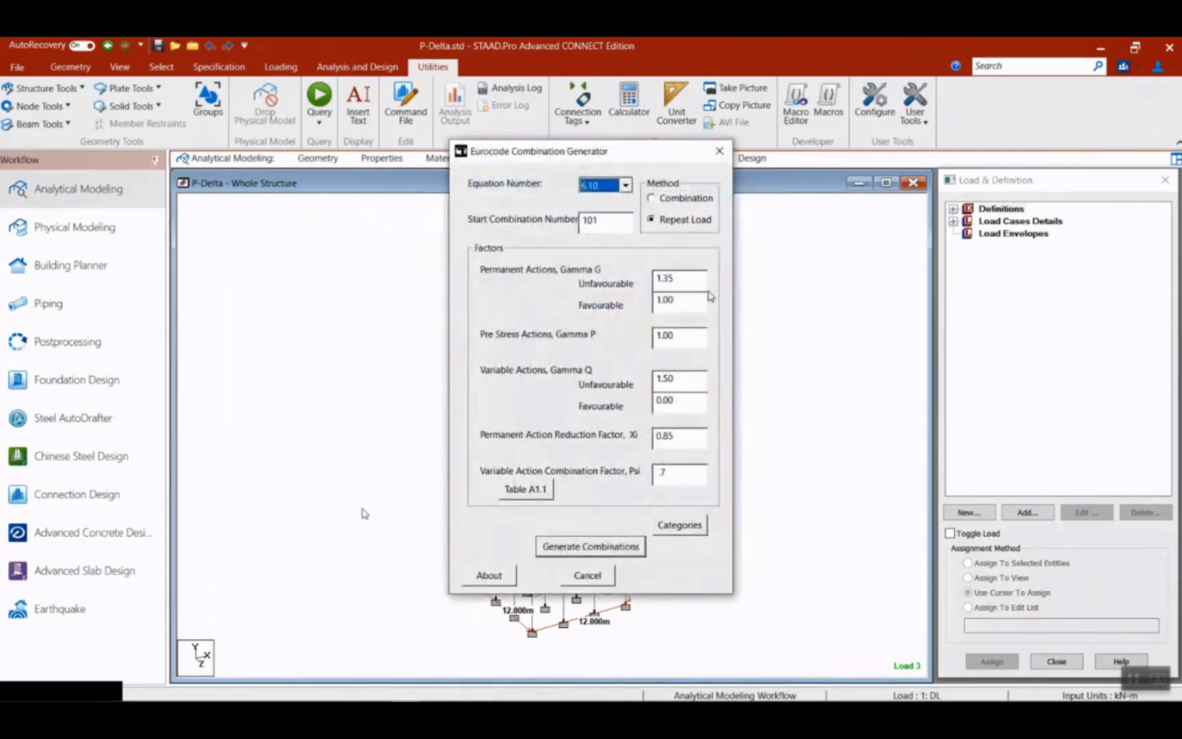
Generate the Eurocode combinations and expand the load case details to check the created repeat load cases.
left_click(607, 551)
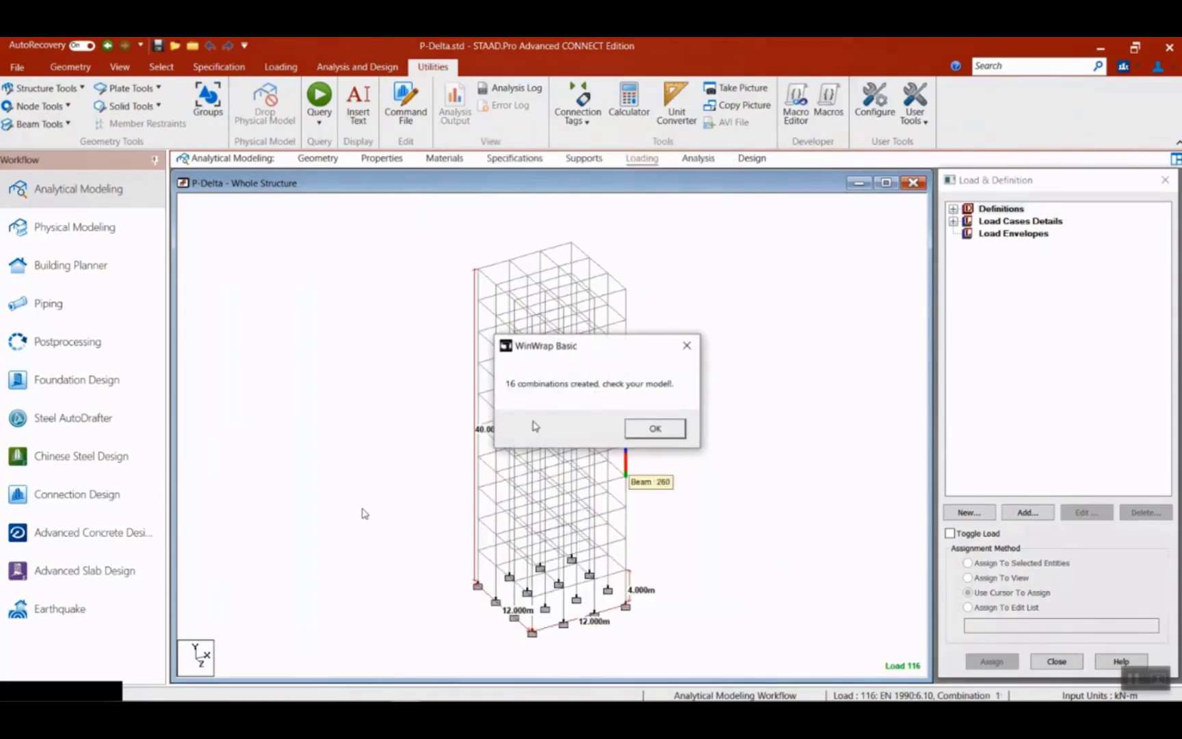
left_click(662, 435)
left_click(730, 141)
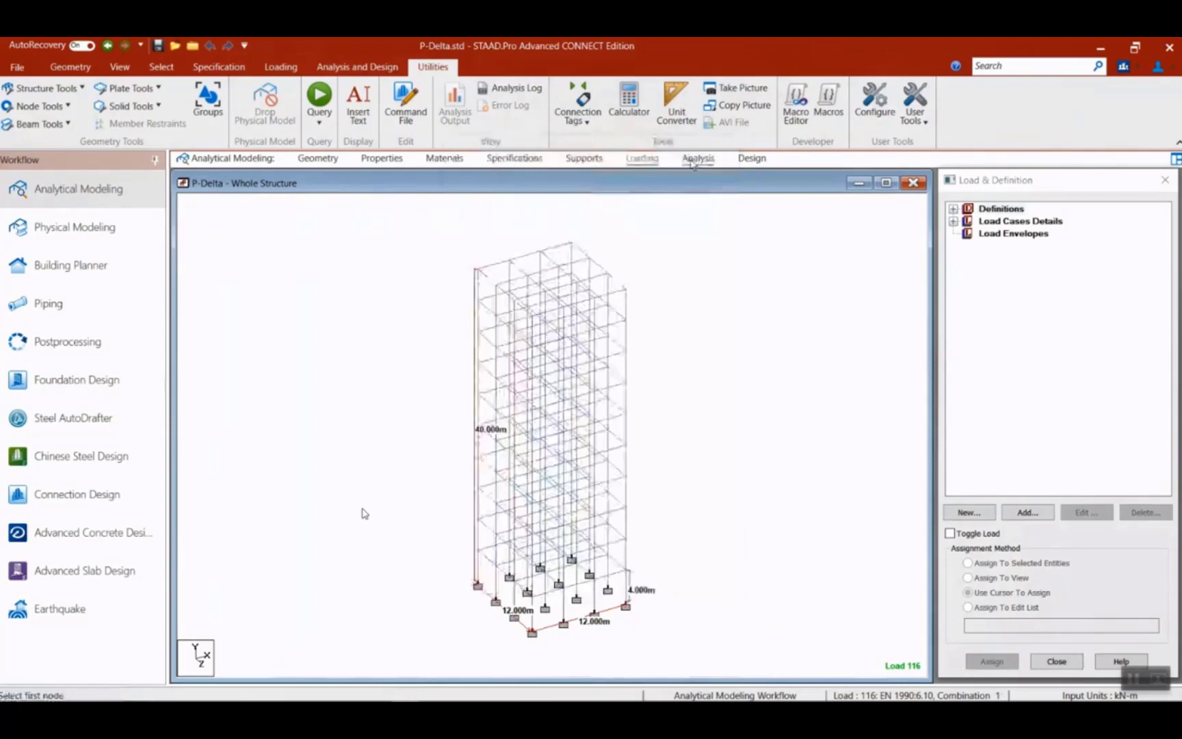
left_click(583, 158)
left_click(641, 158)
left_click(954, 221)
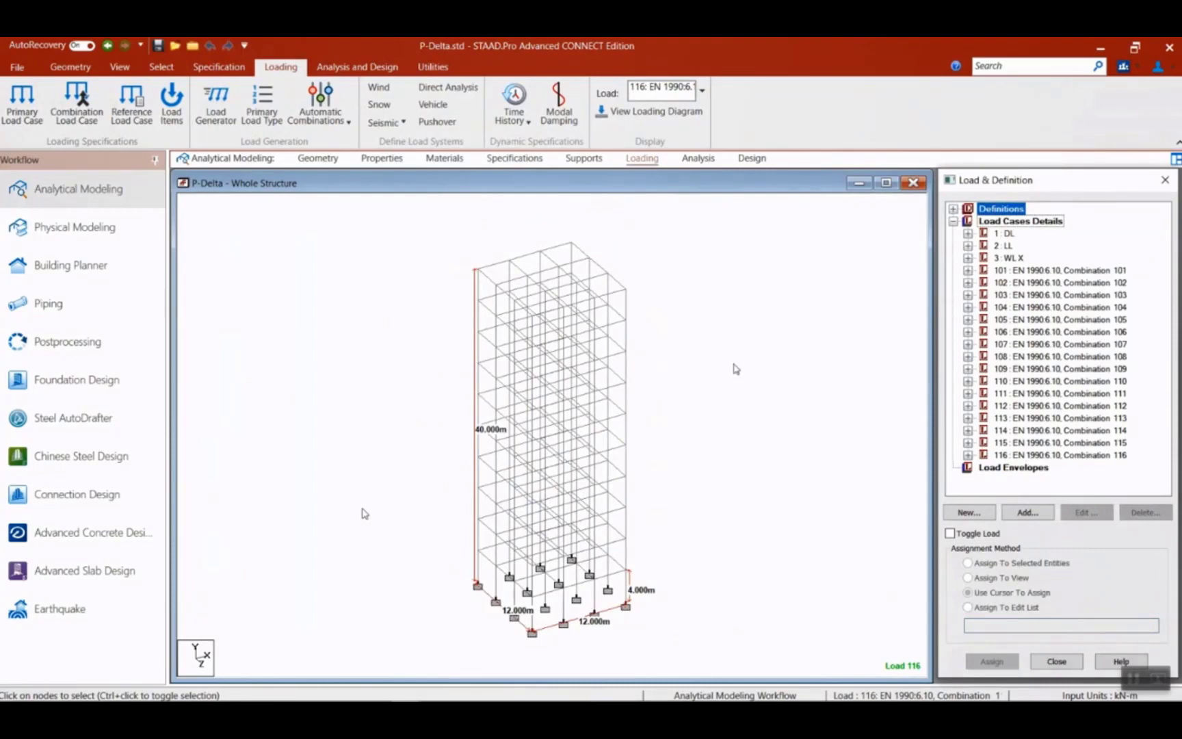
Check the model's analysis command, view the Comparison of results table in PowerPoint, and return to STAAD.Pro.
left_click(697, 158)
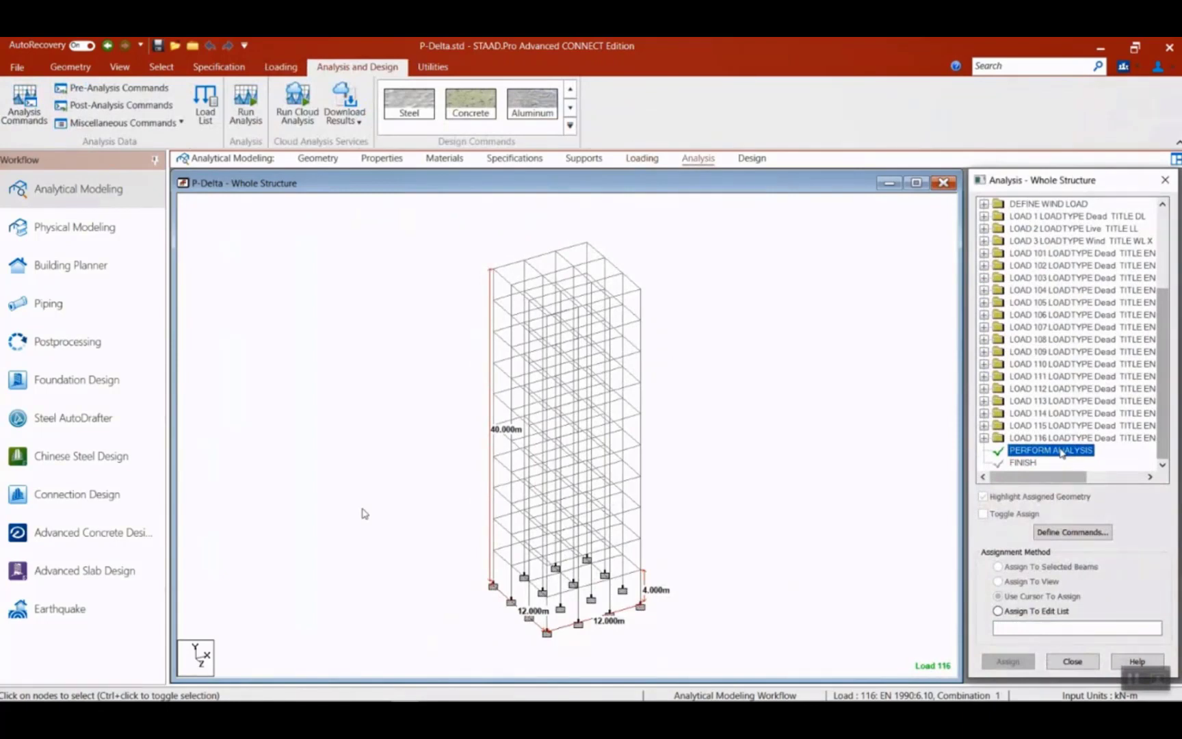
key("alt+Tab")
key("Tab")
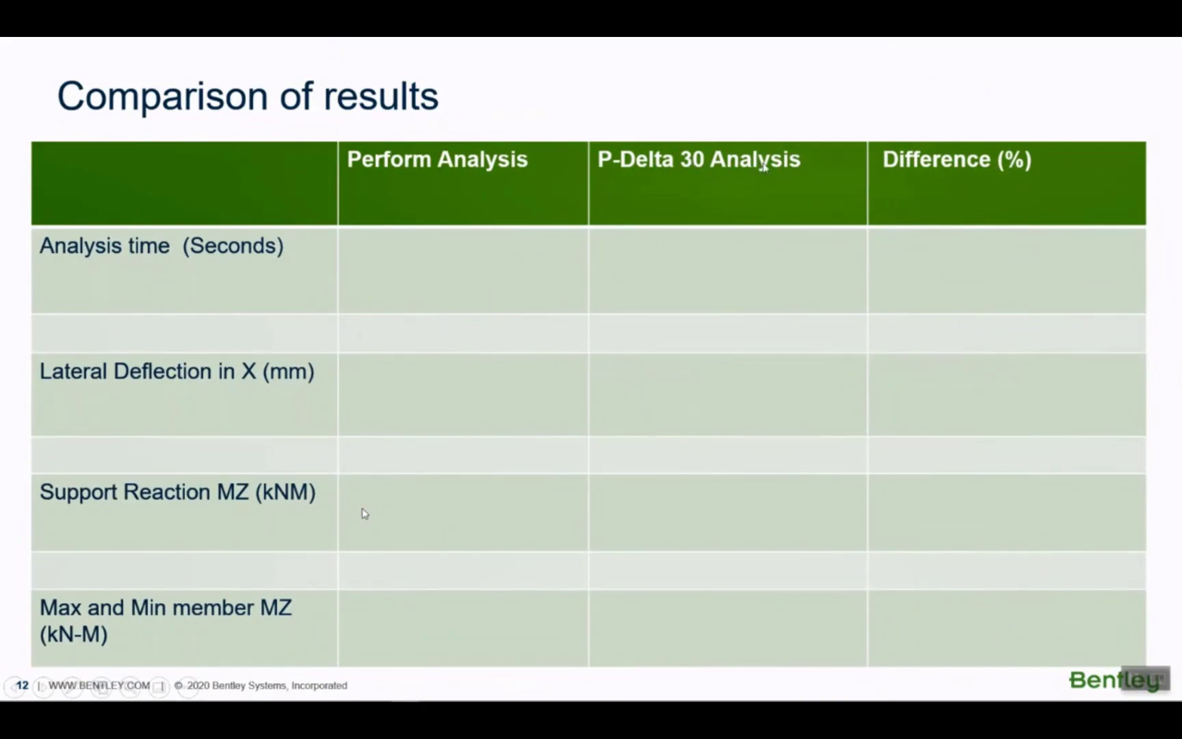
key("Escape")
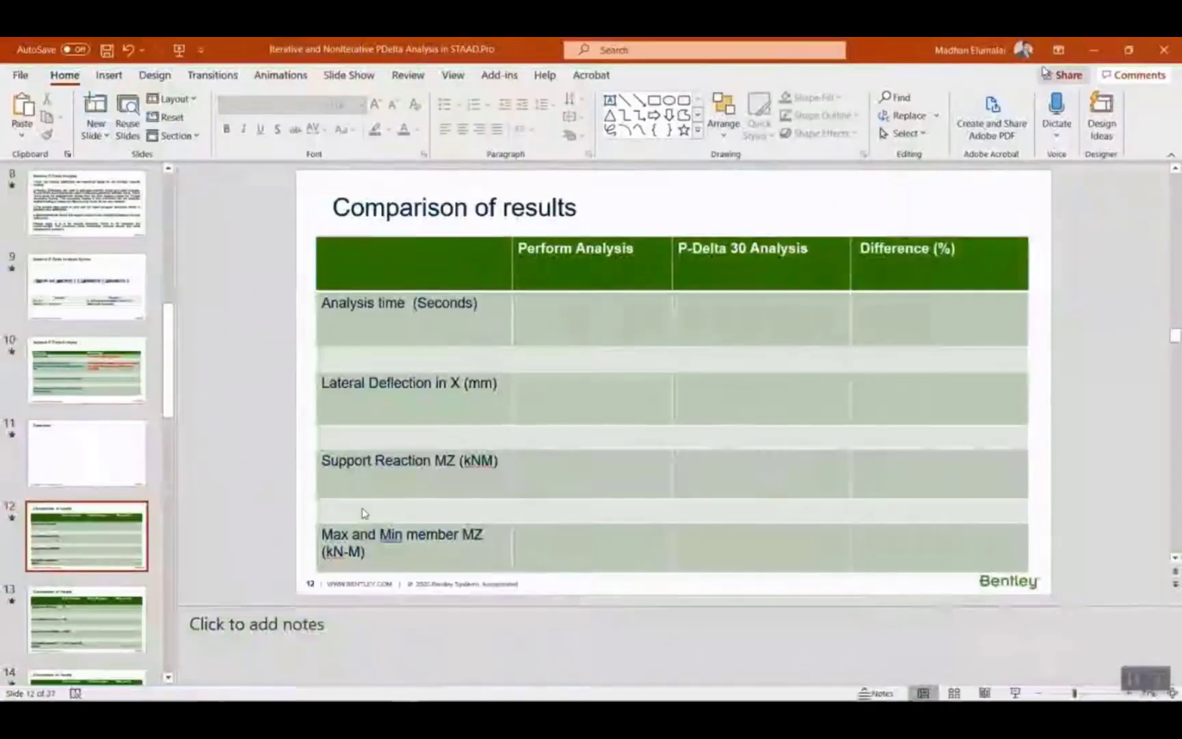
key("alt+Tab")
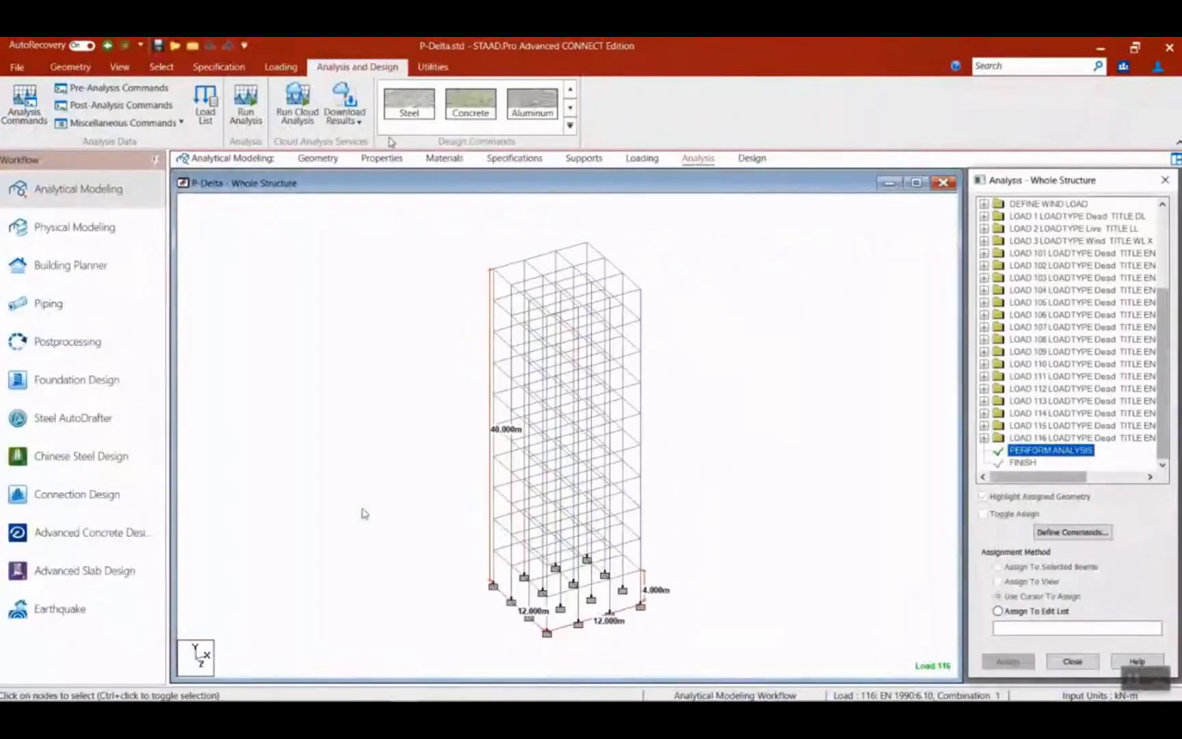
Save the model, run the analysis, and enter post-processing mode with all load cases included in the results.
left_click(247, 109)
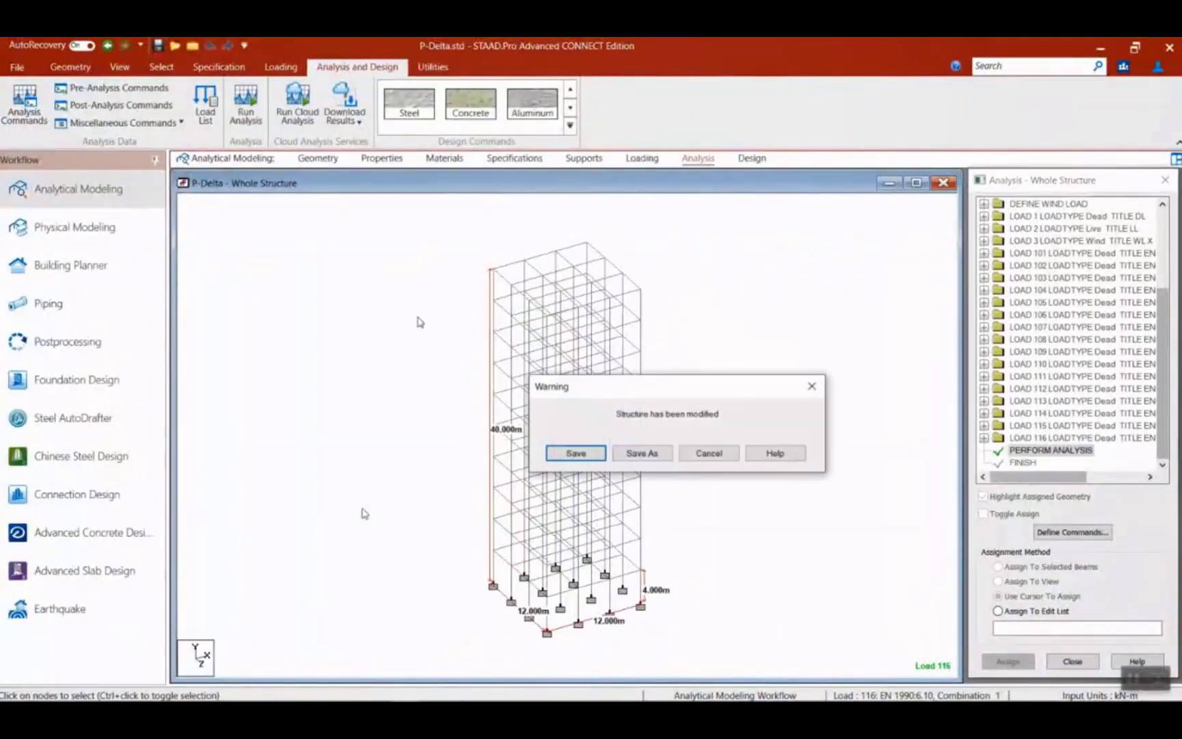
left_click(573, 452)
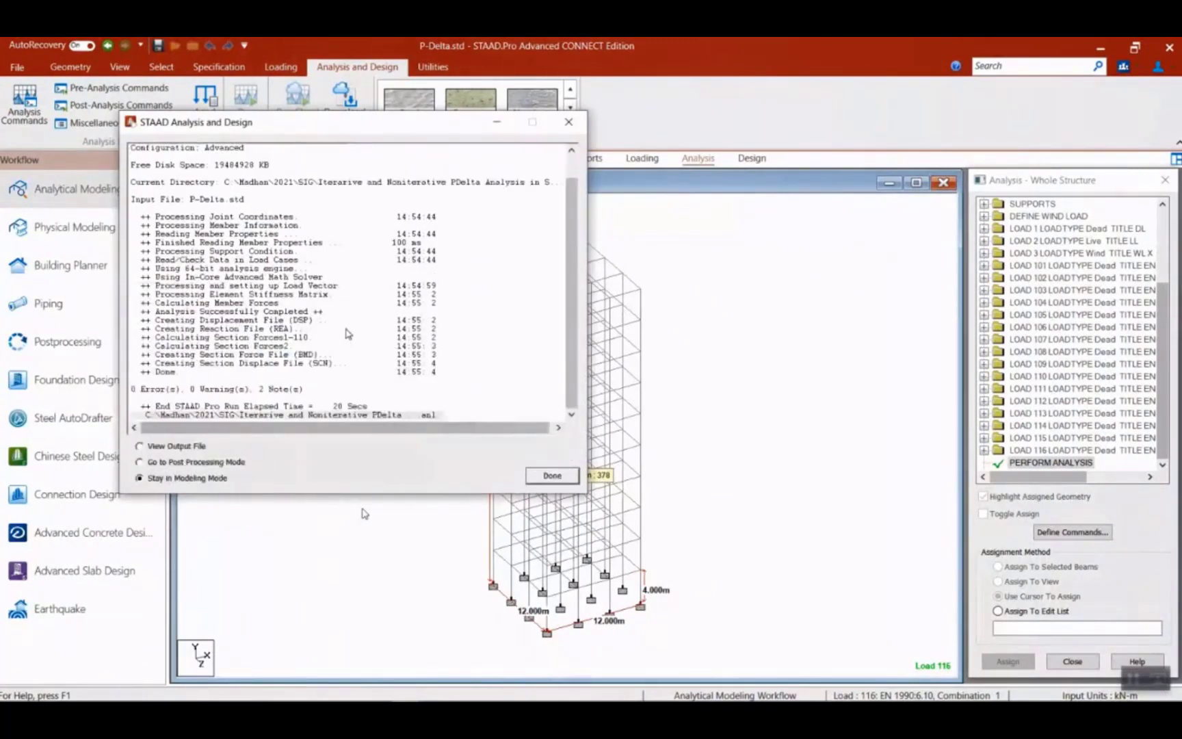
left_click(218, 463)
left_click(552, 476)
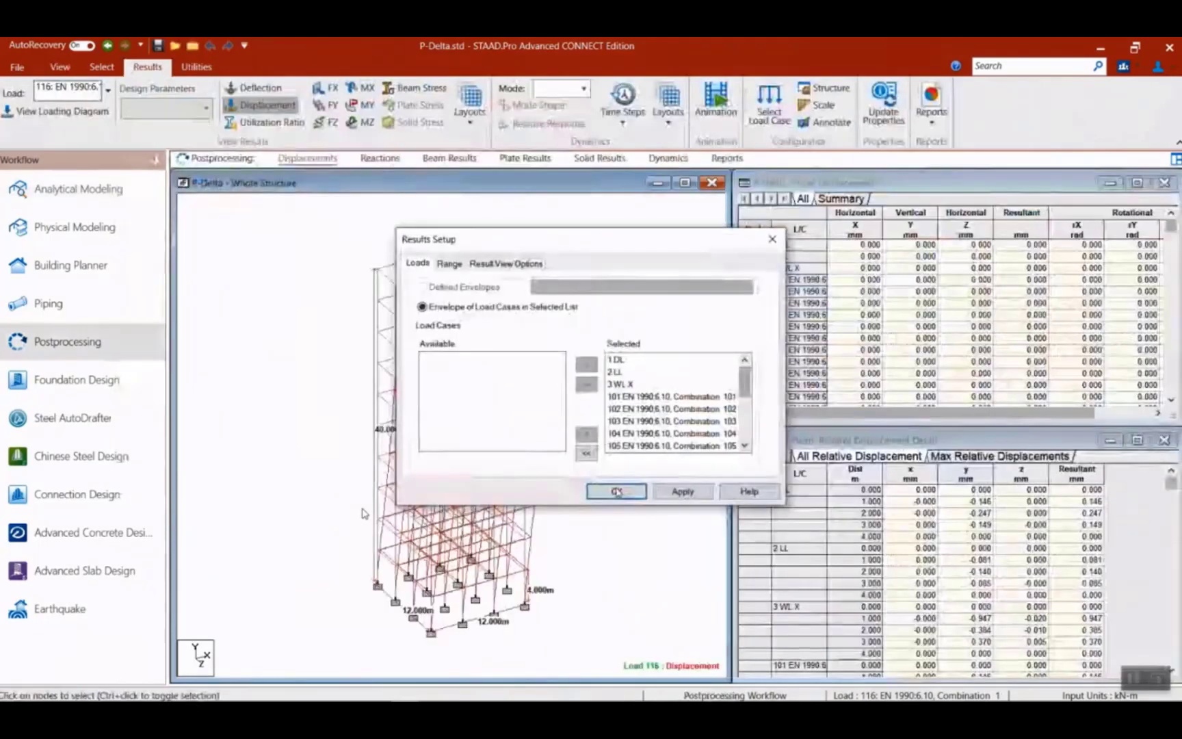
left_click(615, 491)
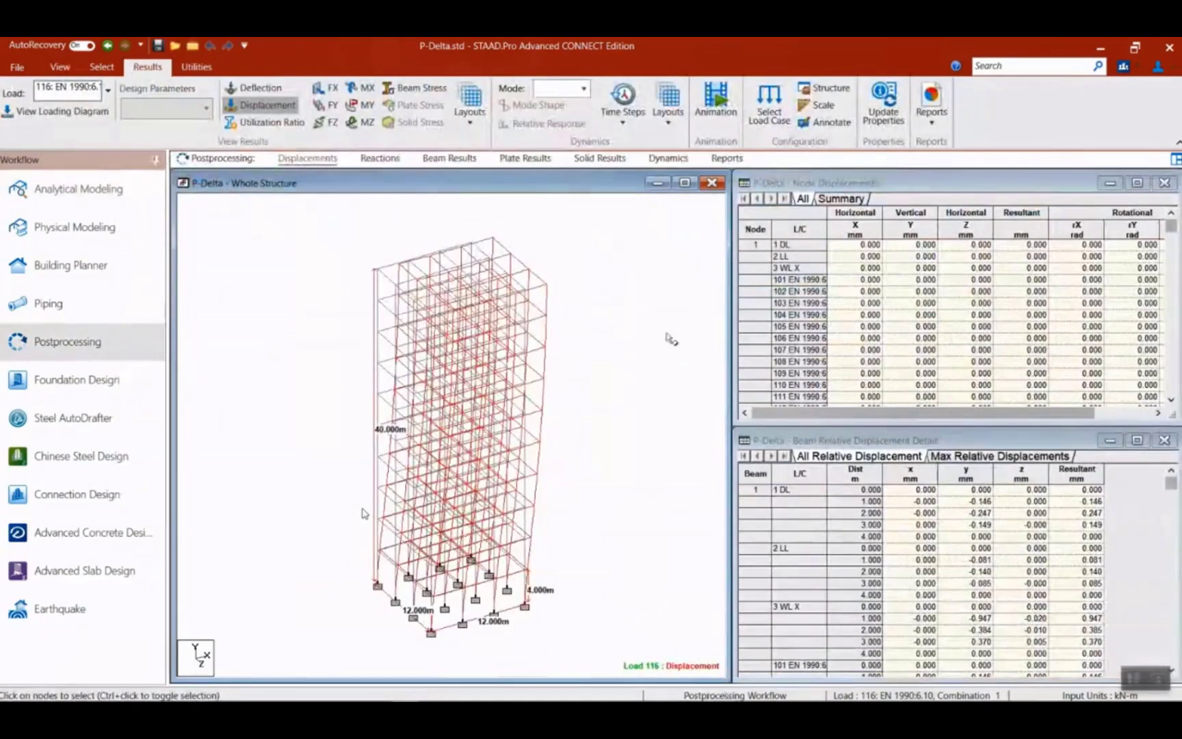
Examine the node displacement summary for the maximum X deflection and the support reaction summary for the Mz moments.
left_click(838, 200)
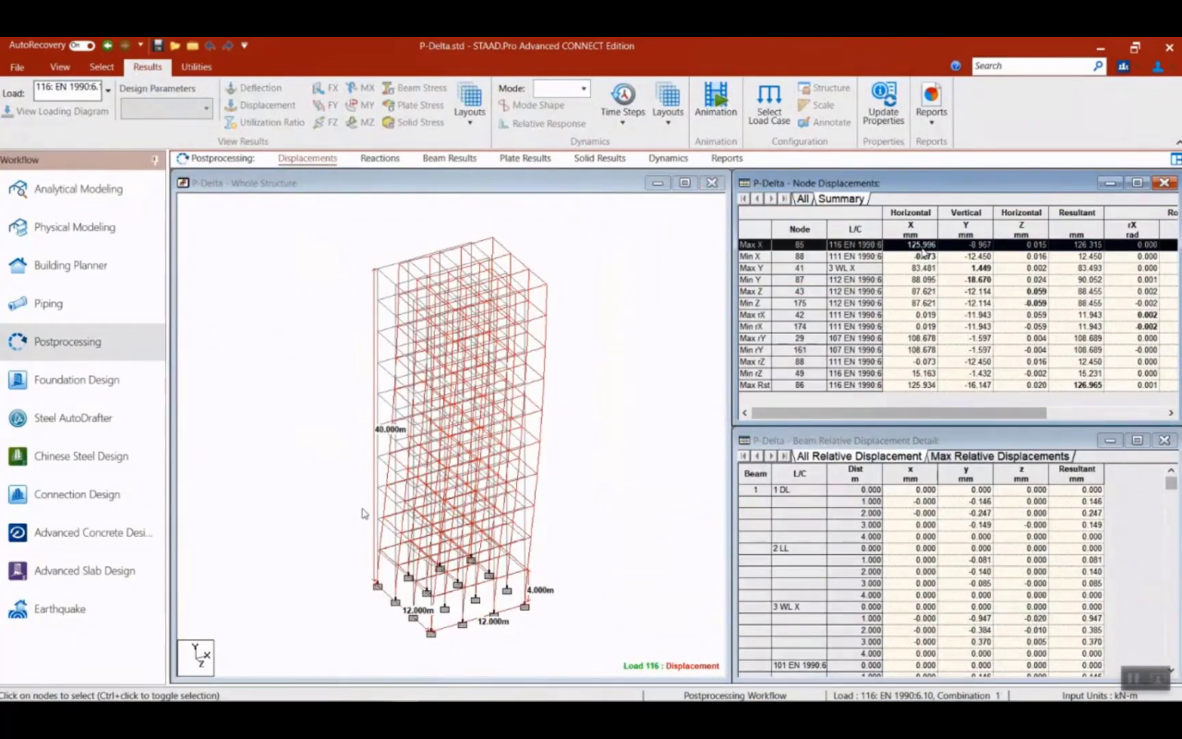
left_click(381, 159)
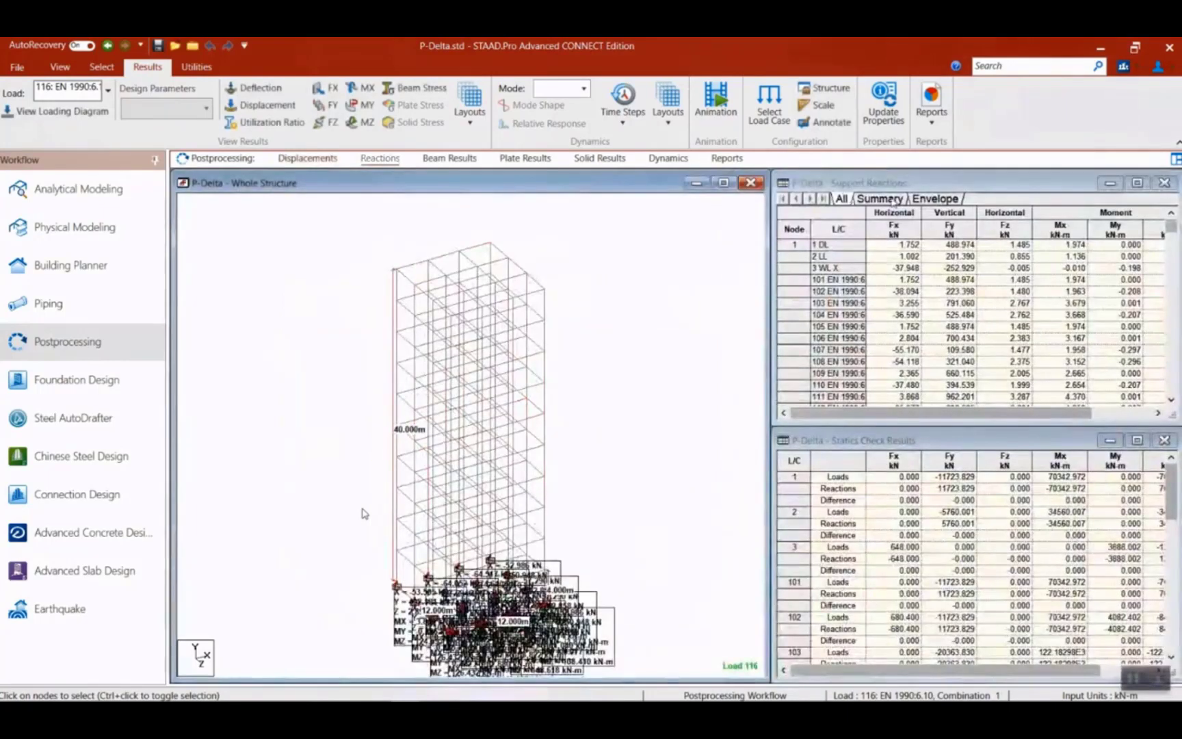
left_click(846, 198)
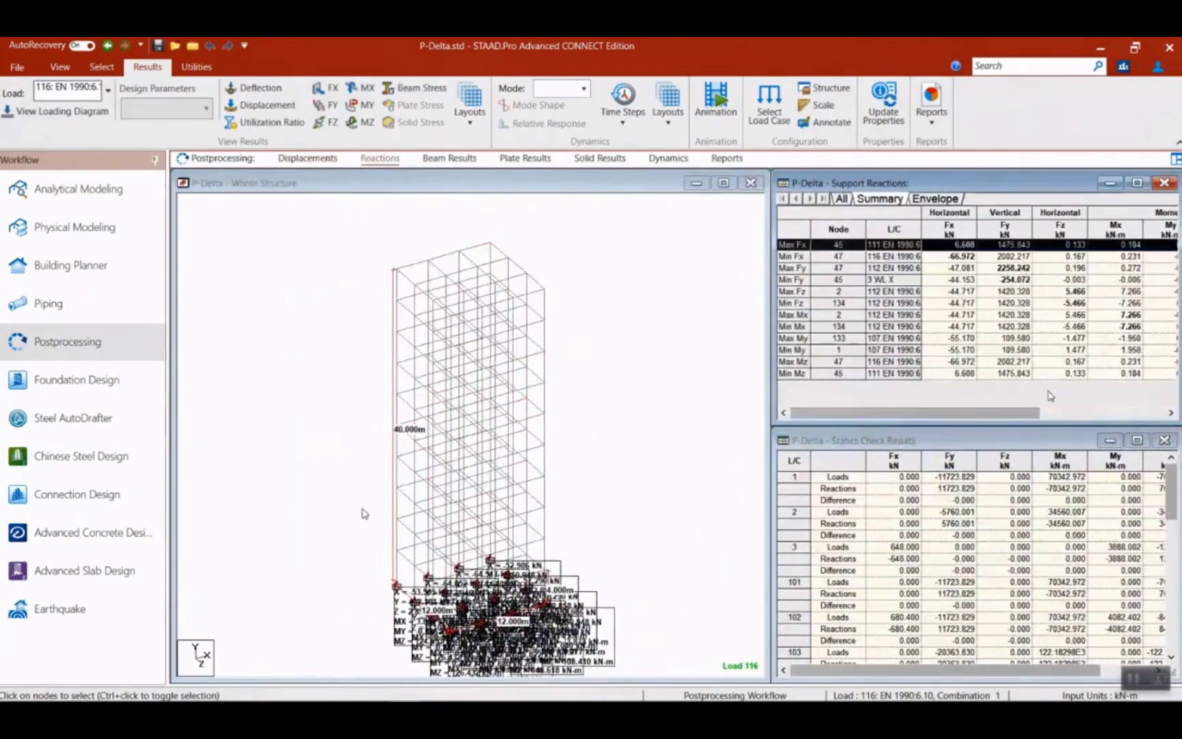
left_click_drag(1029, 413, 1155, 413)
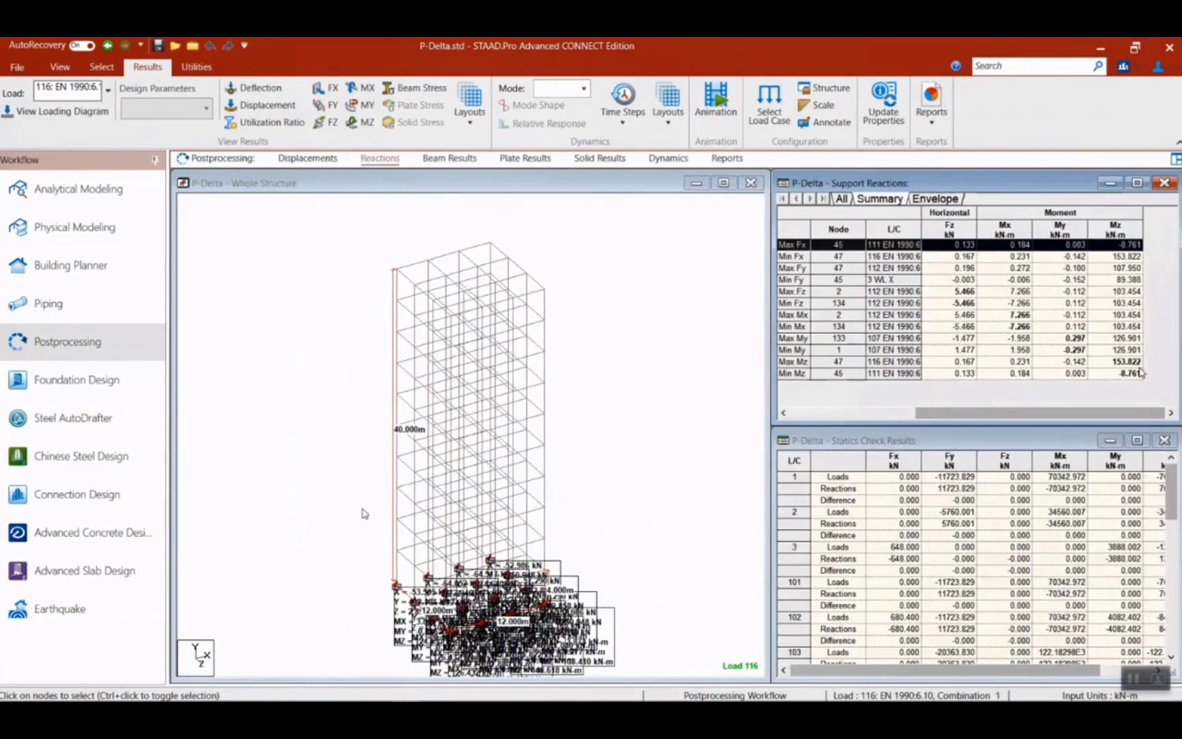
Examine the beam end forces summary for the maximum and minimum Mz member moments.
left_click(449, 160)
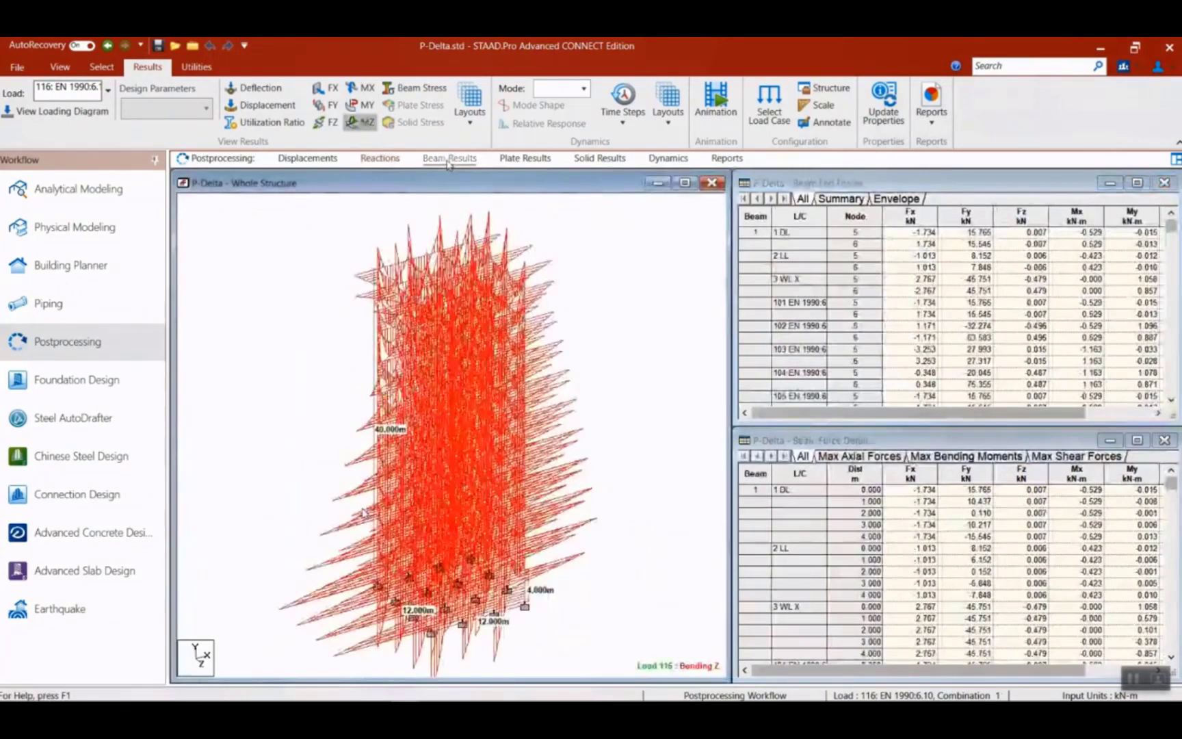
left_click(862, 201)
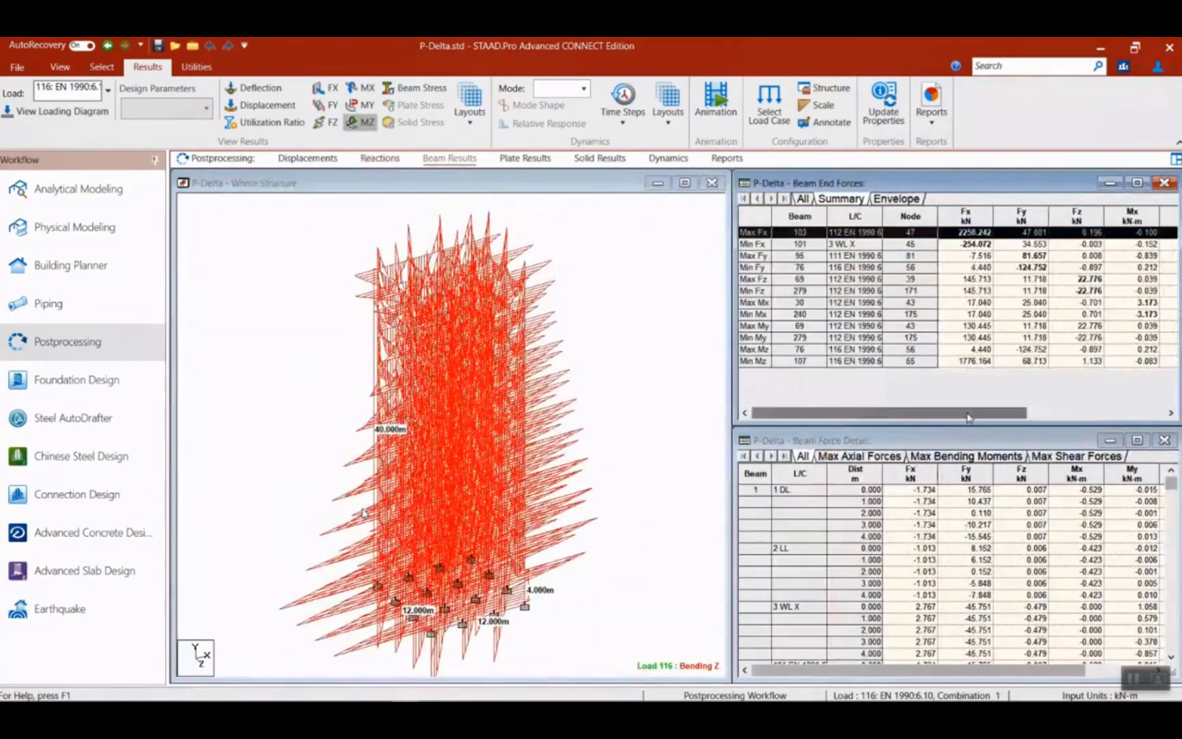
left_click_drag(967, 417, 1104, 415)
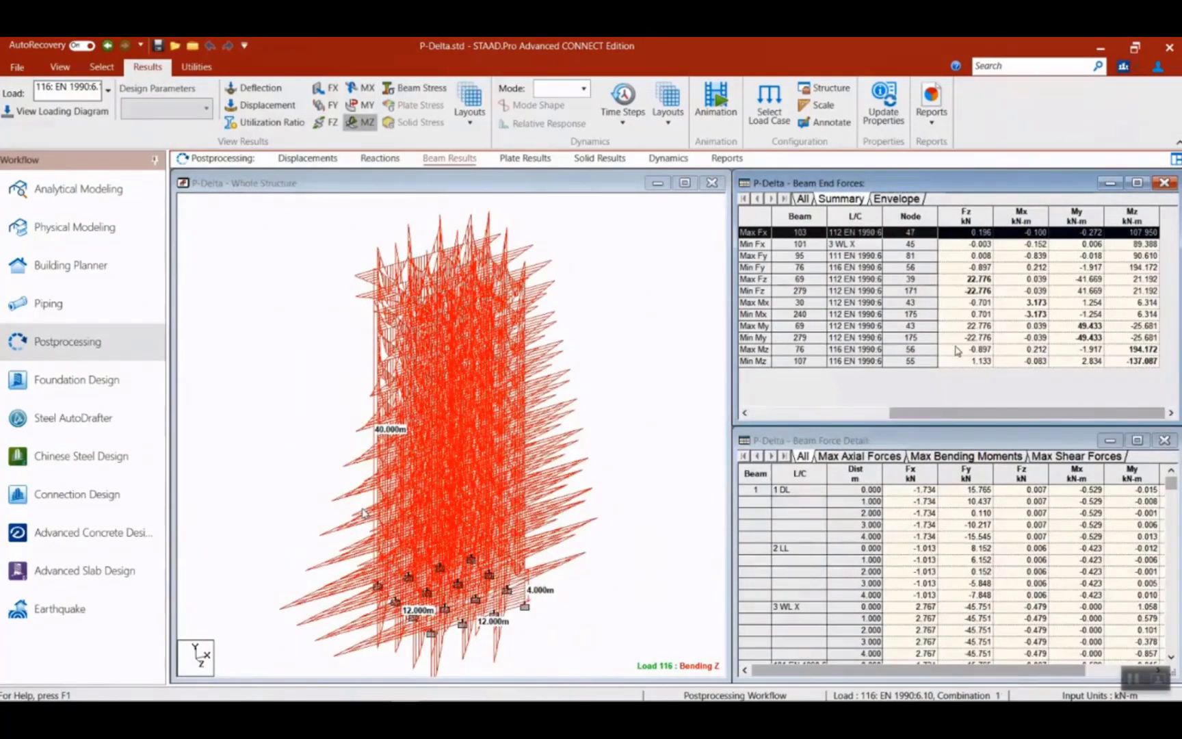
Switch to PowerPoint and show the Comparison of results slide with the Perform Analysis column filled in.
key("alt+Tab")
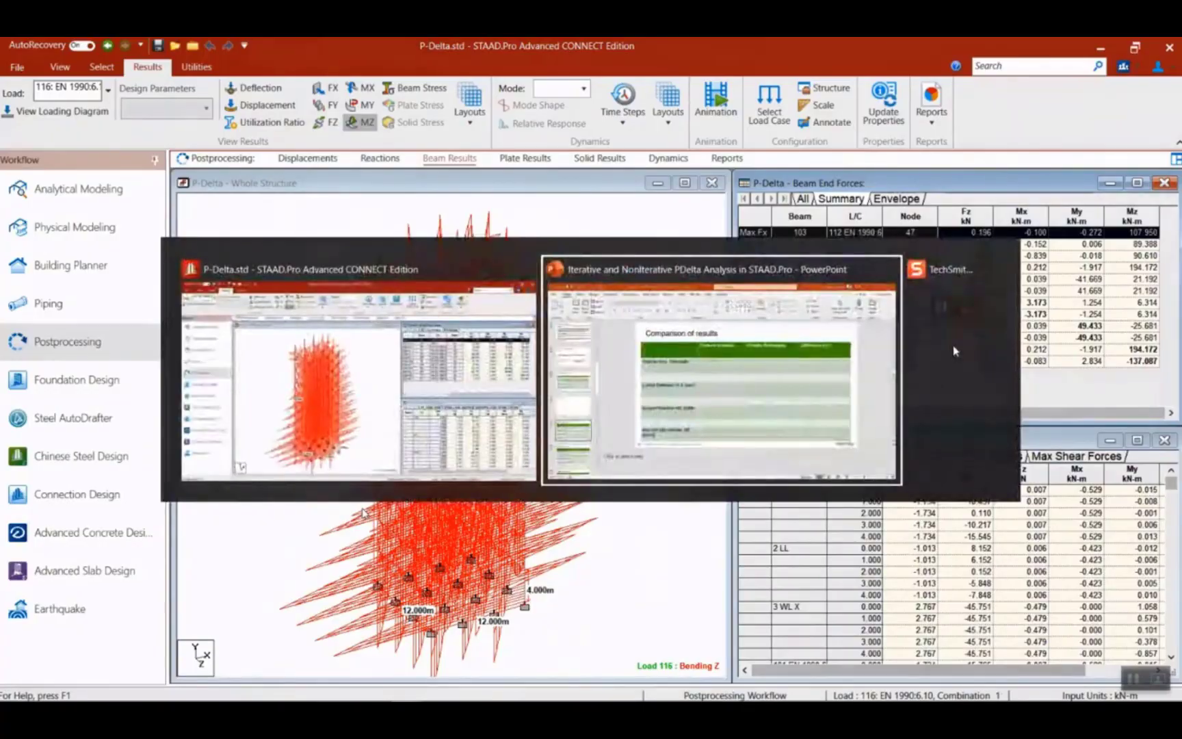
scroll(905, 347, "down", 1)
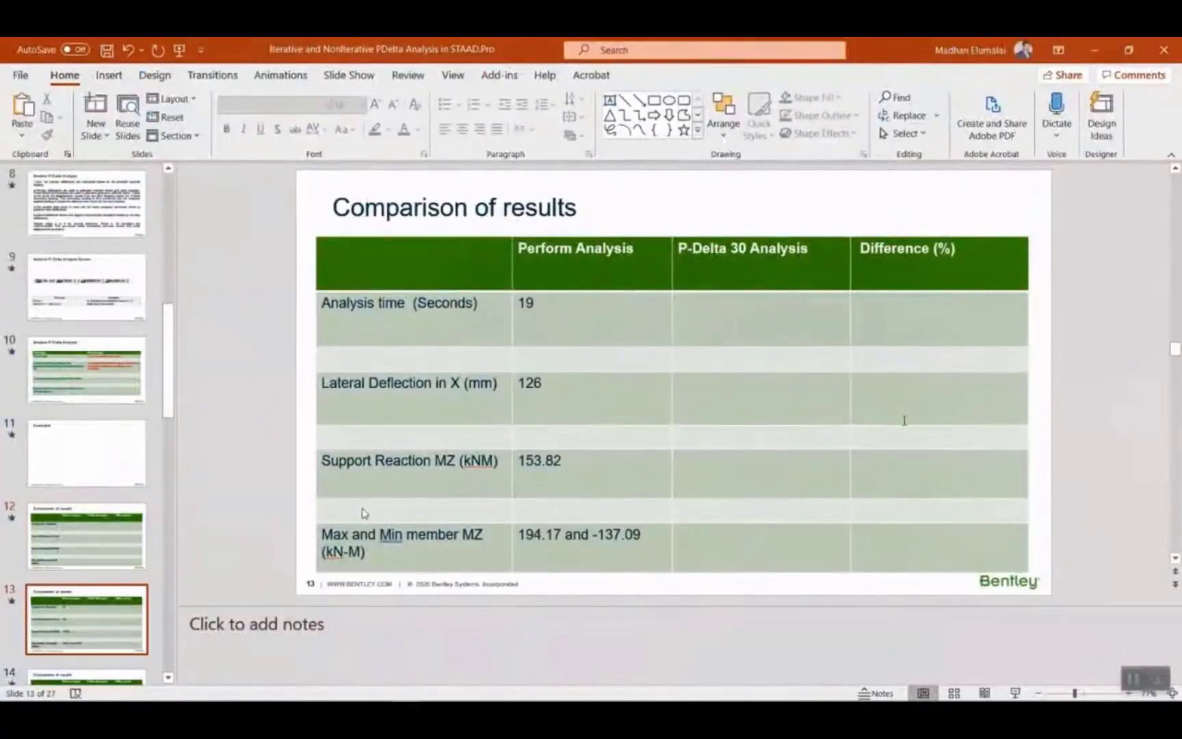
Present the Comparison of results slide full screen, and switch to STAAD.Pro with the P-Delta.std model.
left_click(1013, 693)
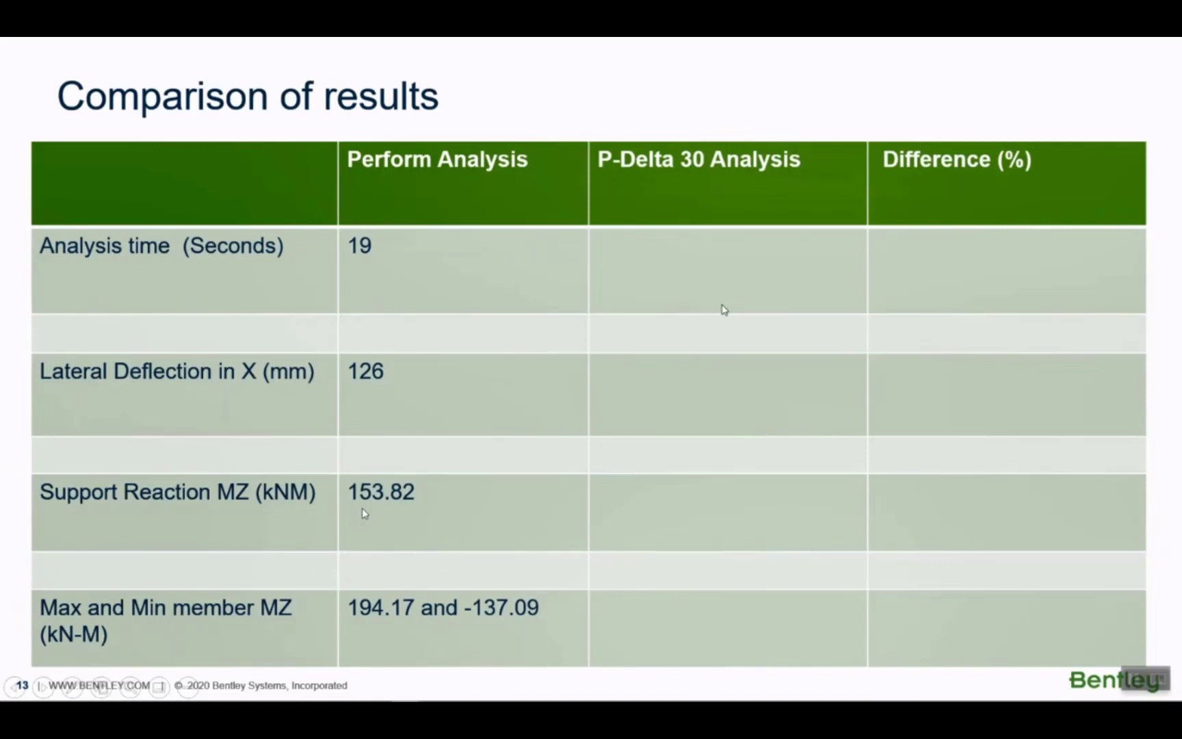
key("alt+Tab")
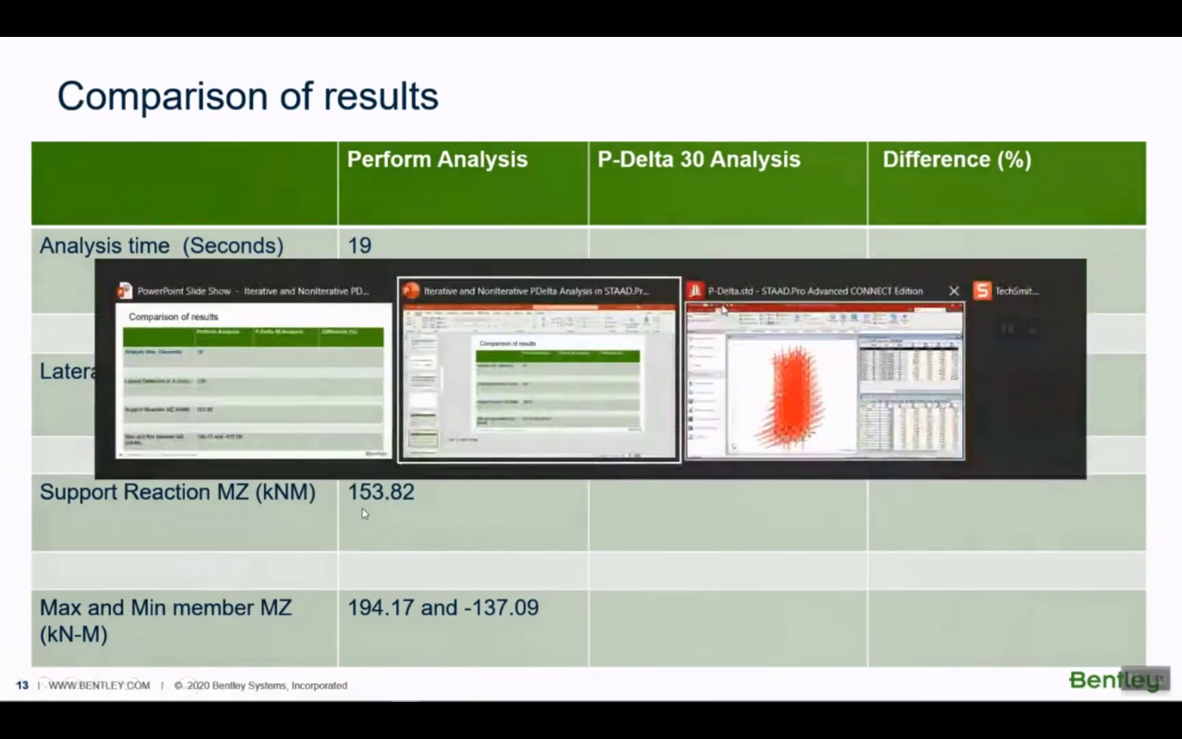
key("alt+Tab")
left_click(723, 309)
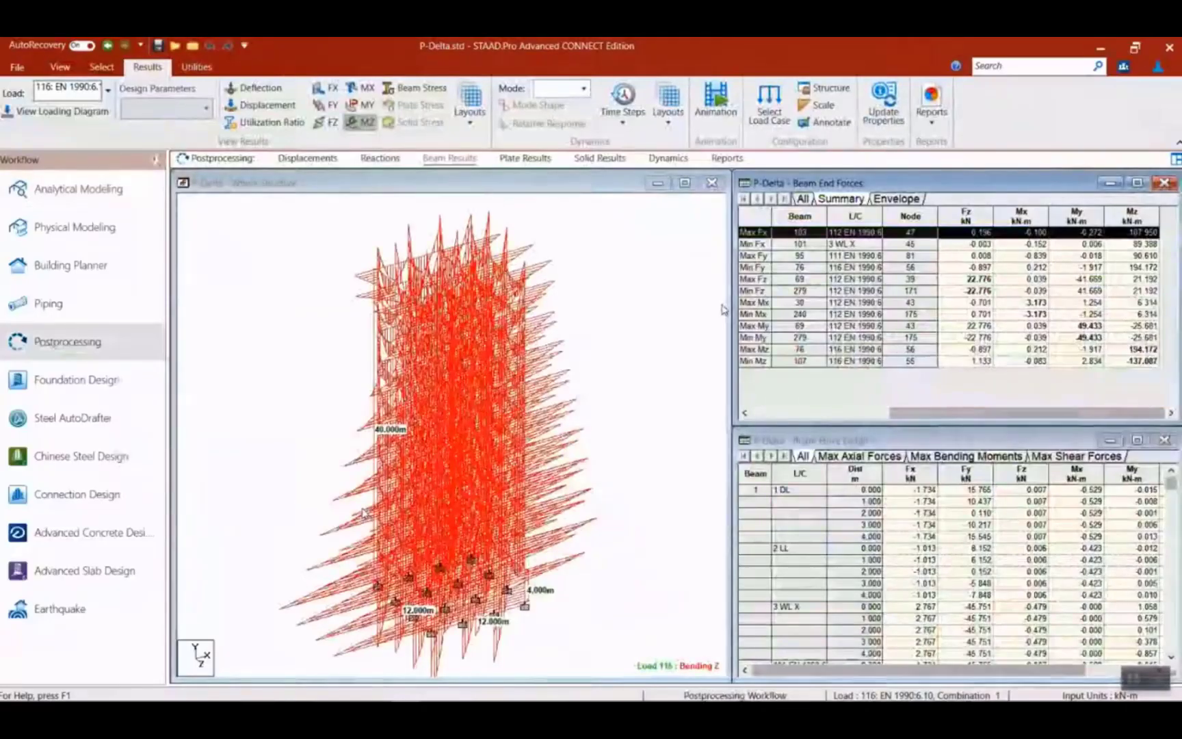
Return to the analytical model's analysis commands and delete the existing Perform Analysis command.
left_click(122, 189)
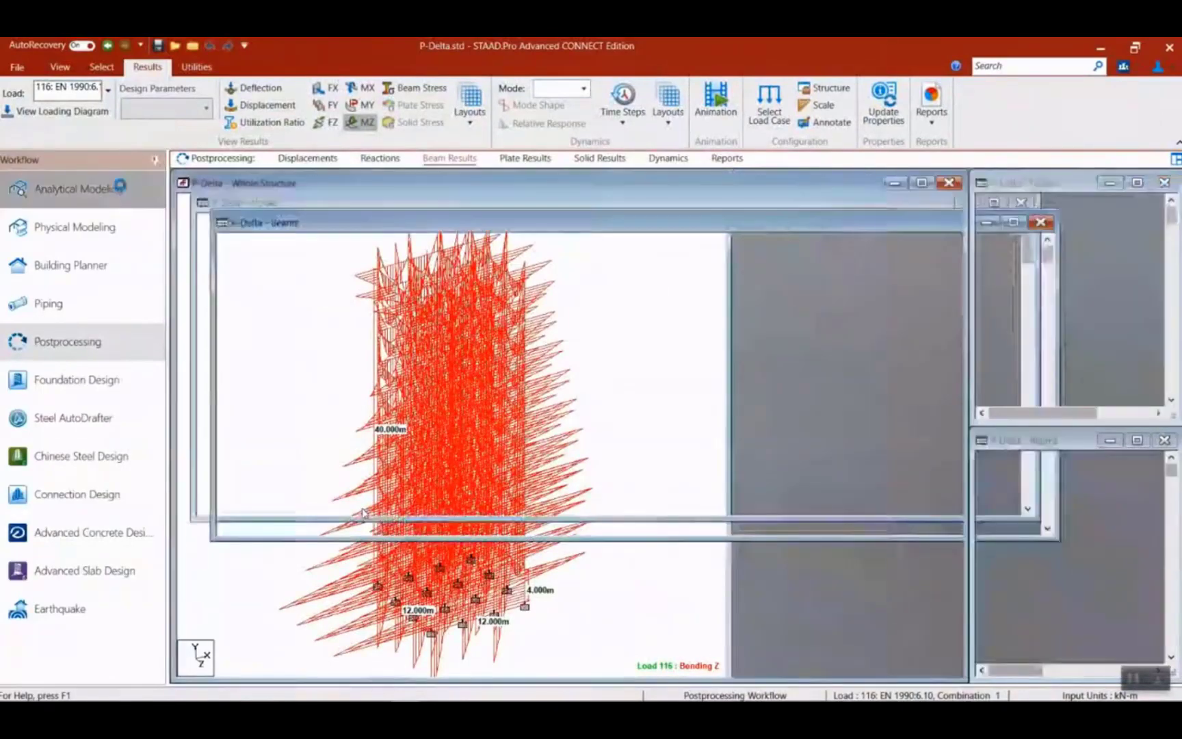
left_click(698, 158)
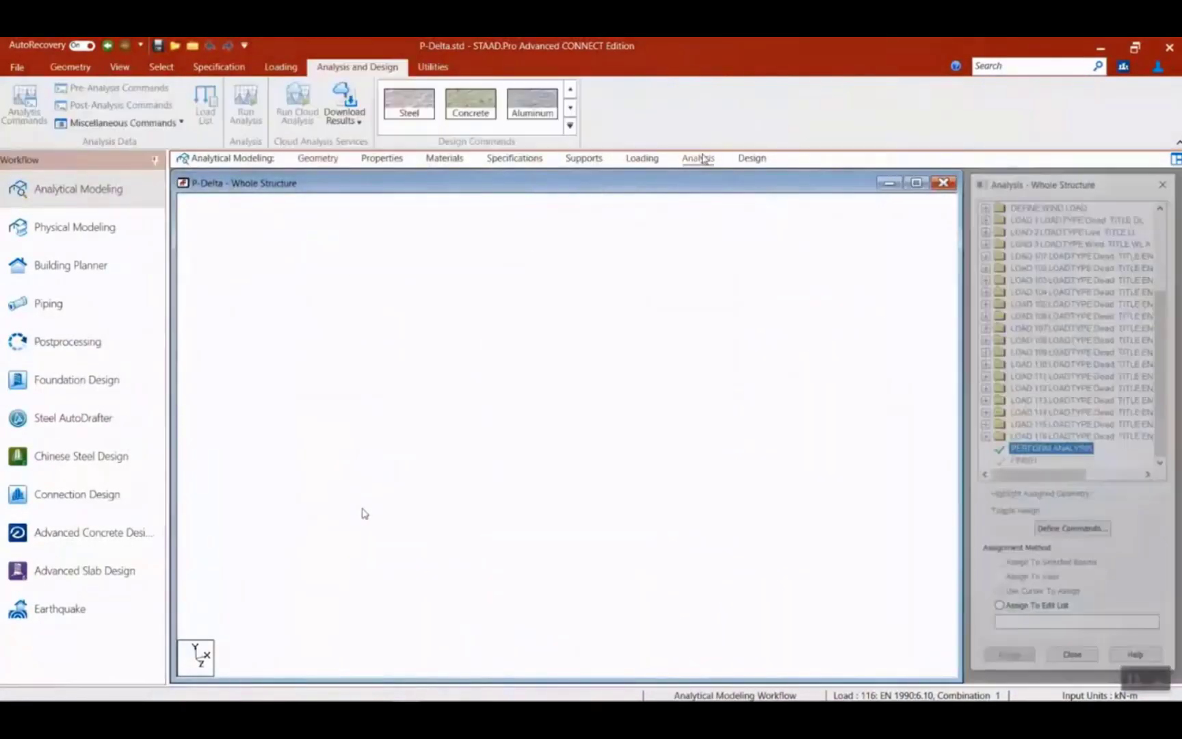
right_click(1078, 457)
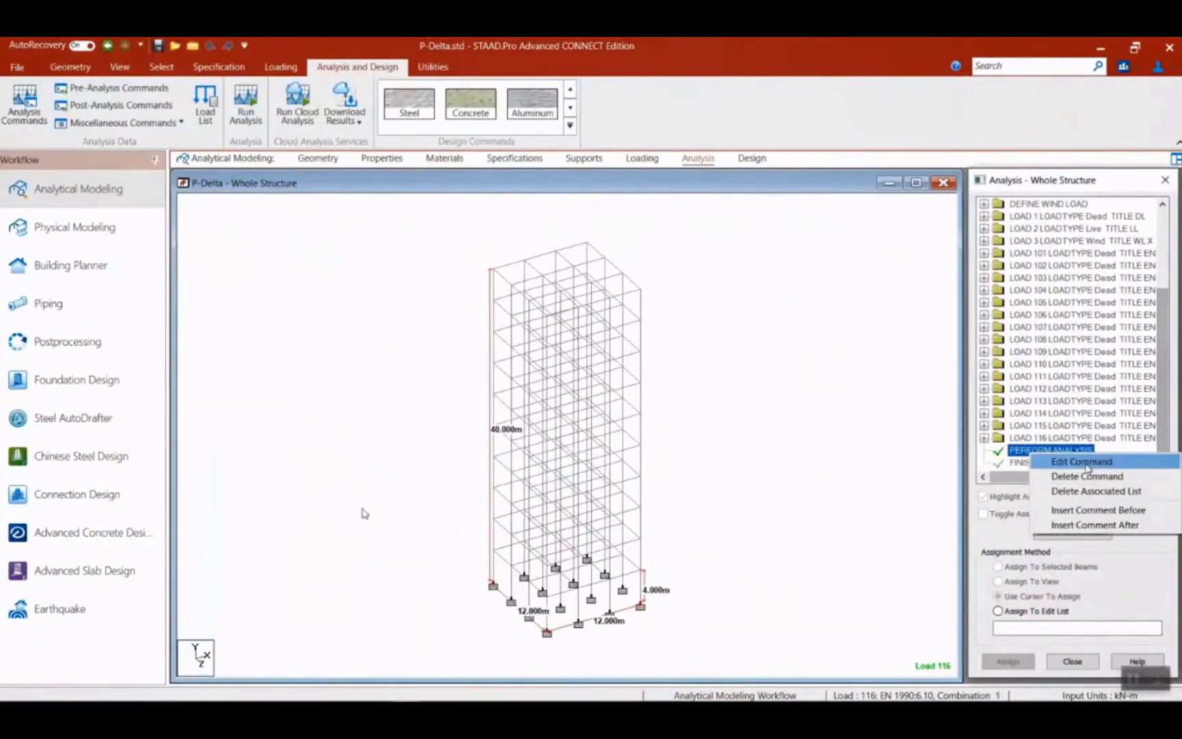
left_click(1084, 476)
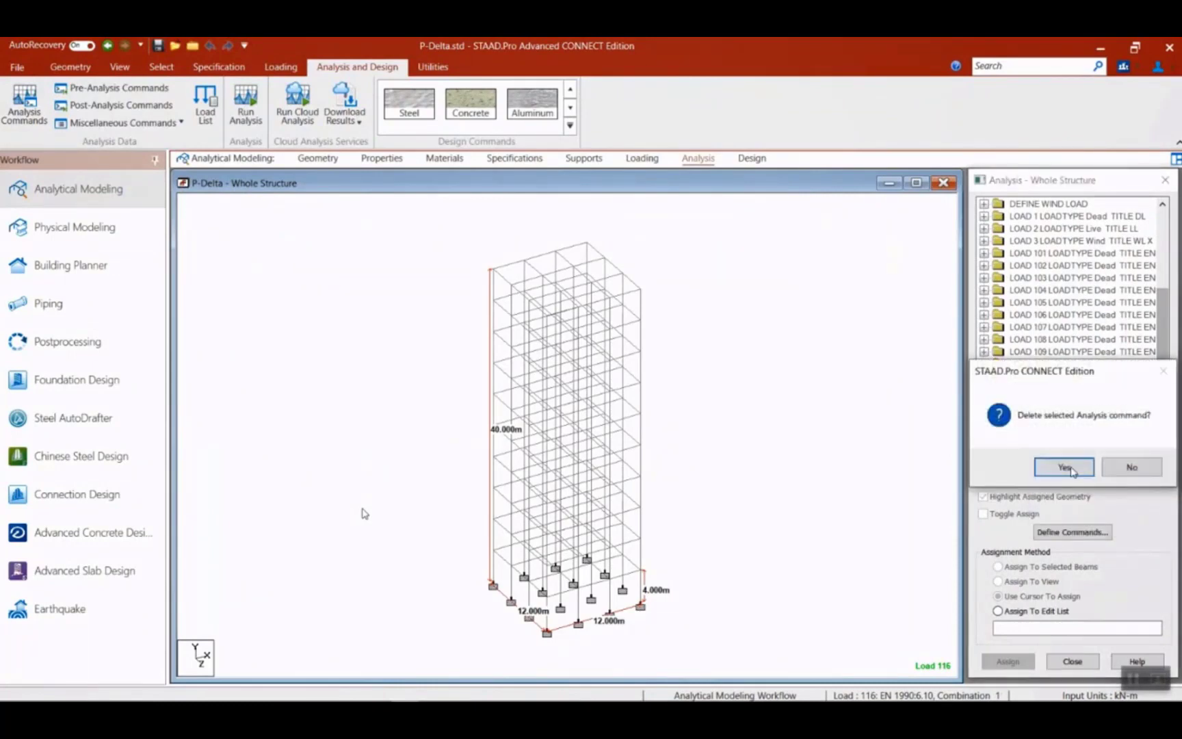
left_click(1068, 465)
Add a PDelta Analysis command with 30 iterations, Small Delta enabled and No Print as the print option.
left_click(1071, 530)
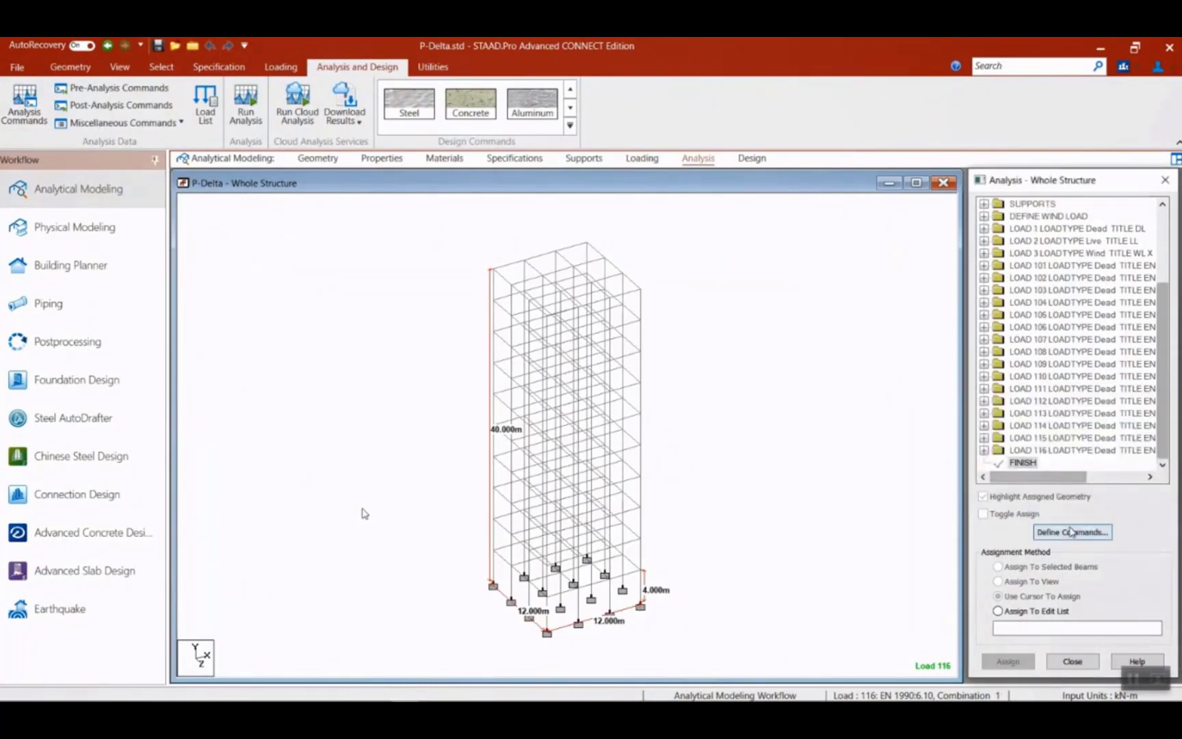
left_click(591, 302)
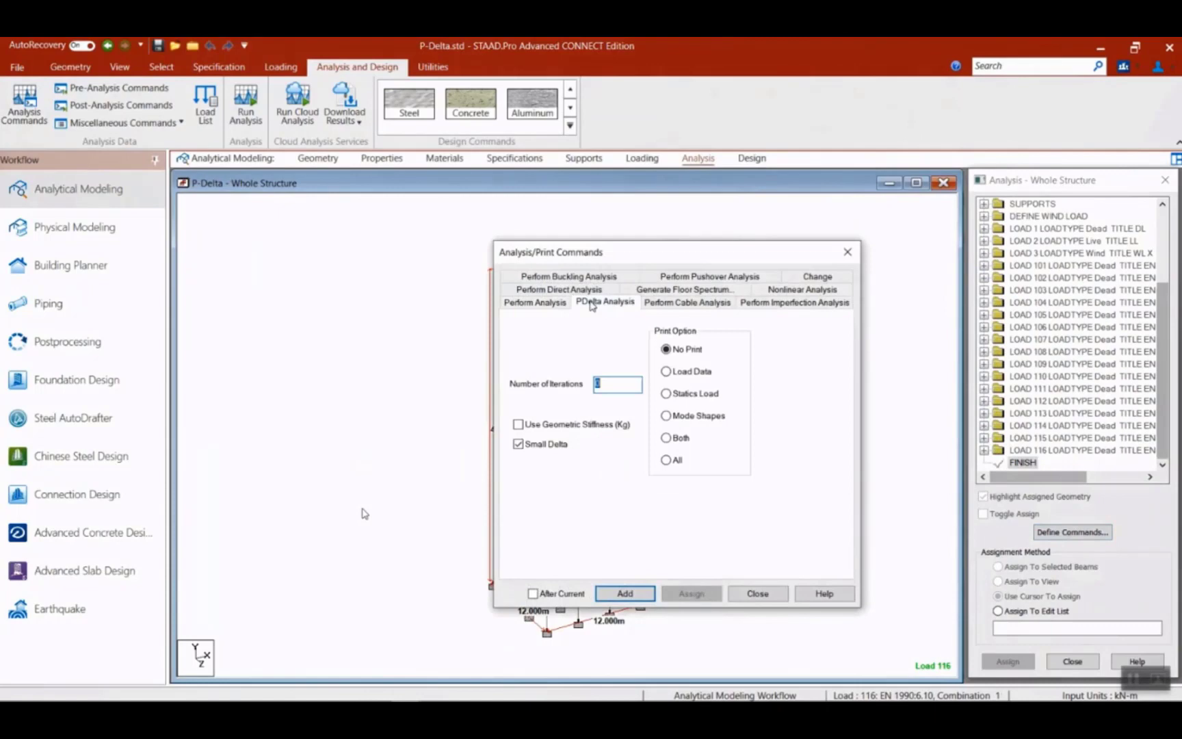
type("30")
key("Tab")
left_click(626, 593)
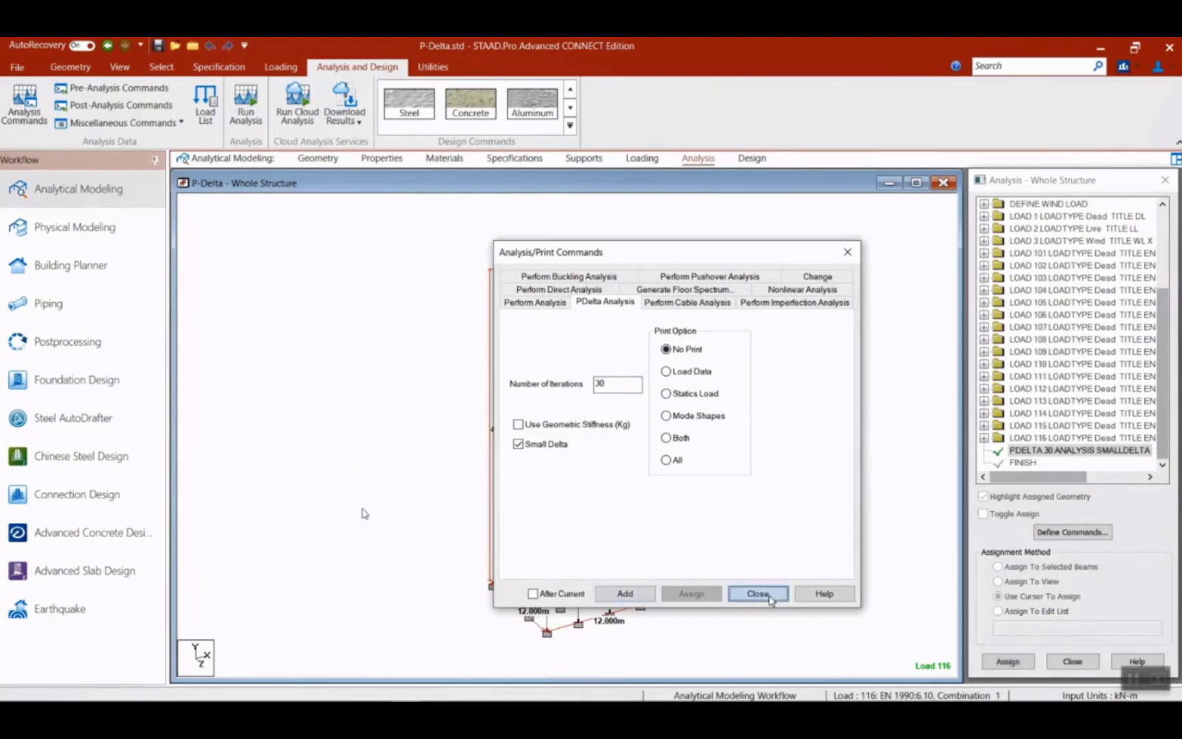
left_click(757, 593)
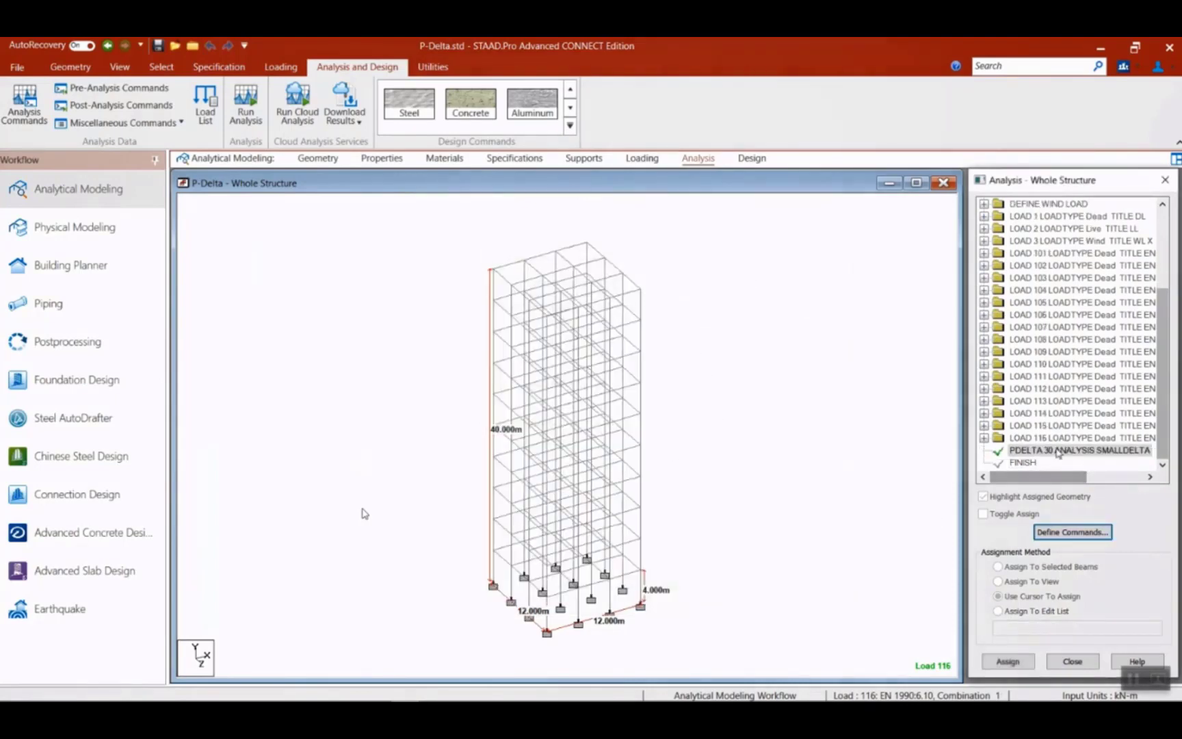
Run the P-Delta analysis and enter post-processing mode to view its results.
left_click(235, 121)
left_click(573, 469)
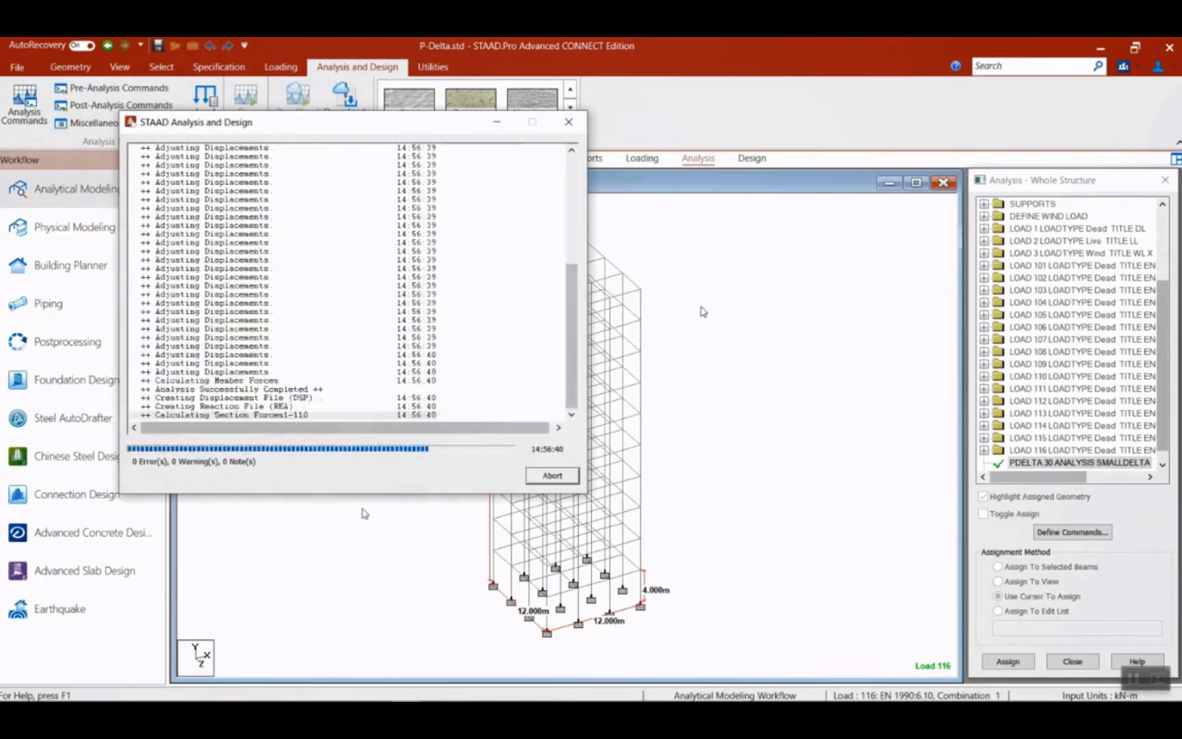
left_click(208, 462)
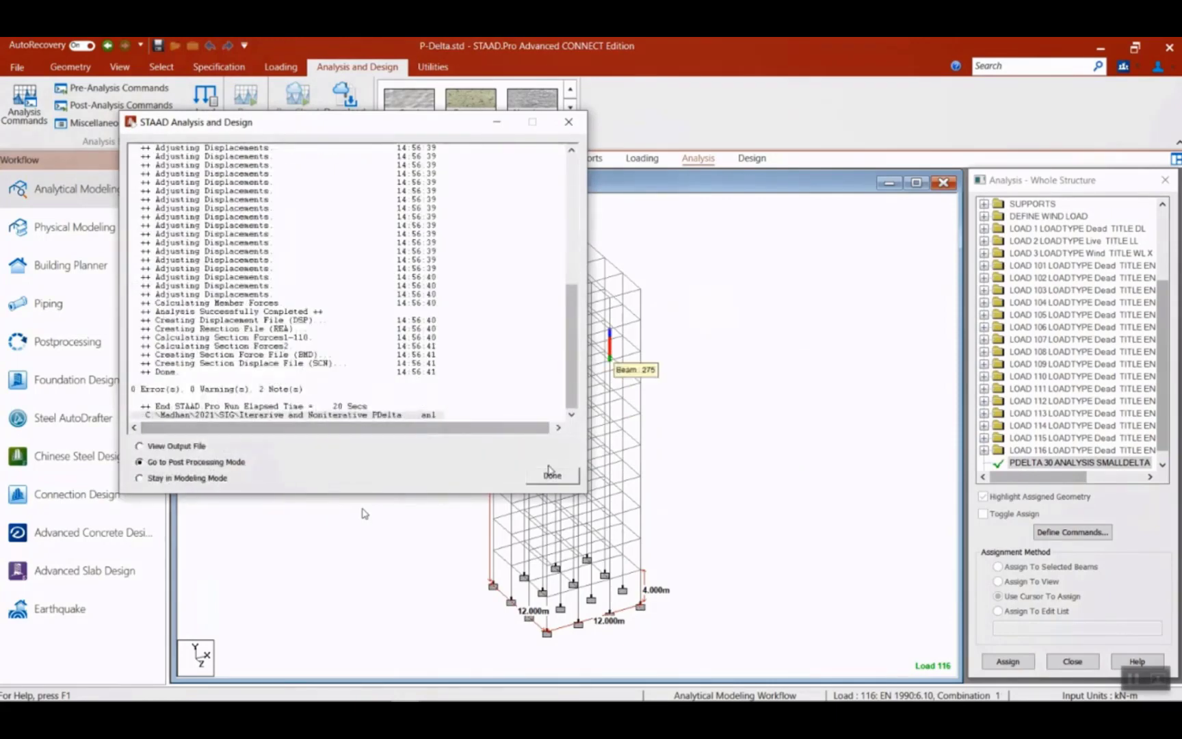
left_click(555, 474)
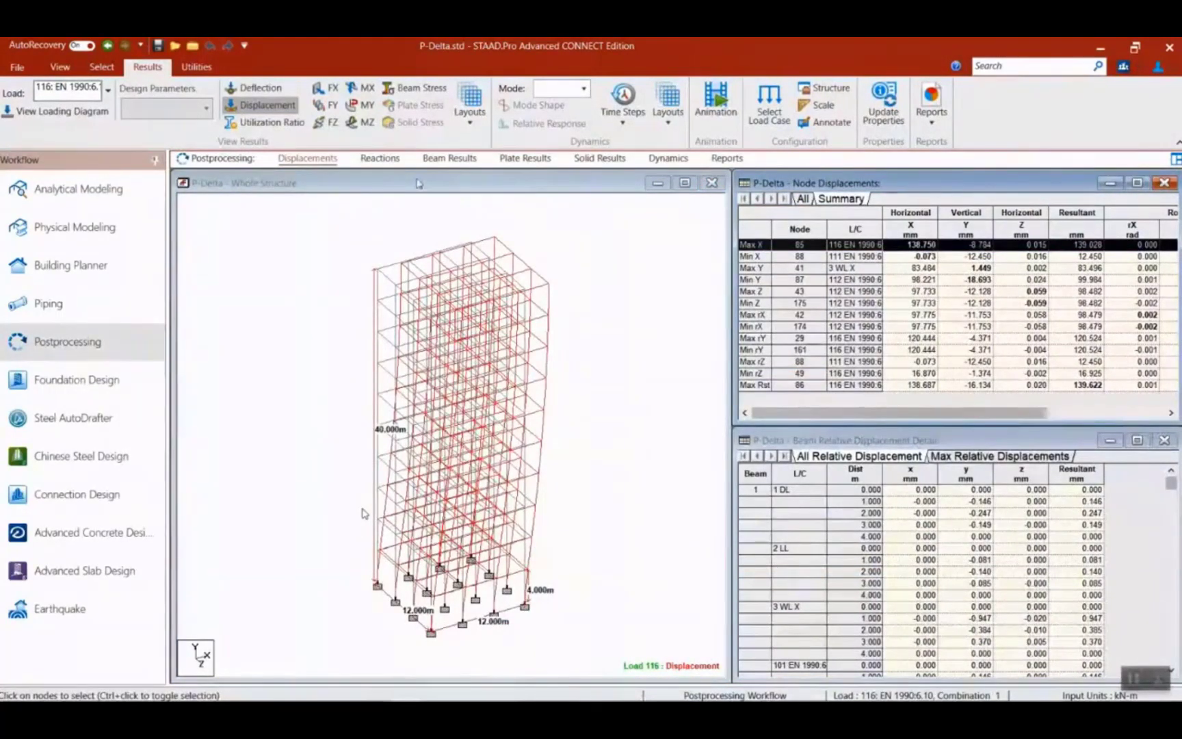
Examine the support reaction summary for the maximum Mz and the beam end forces summary for the maximum and minimum Mz.
left_click(379, 158)
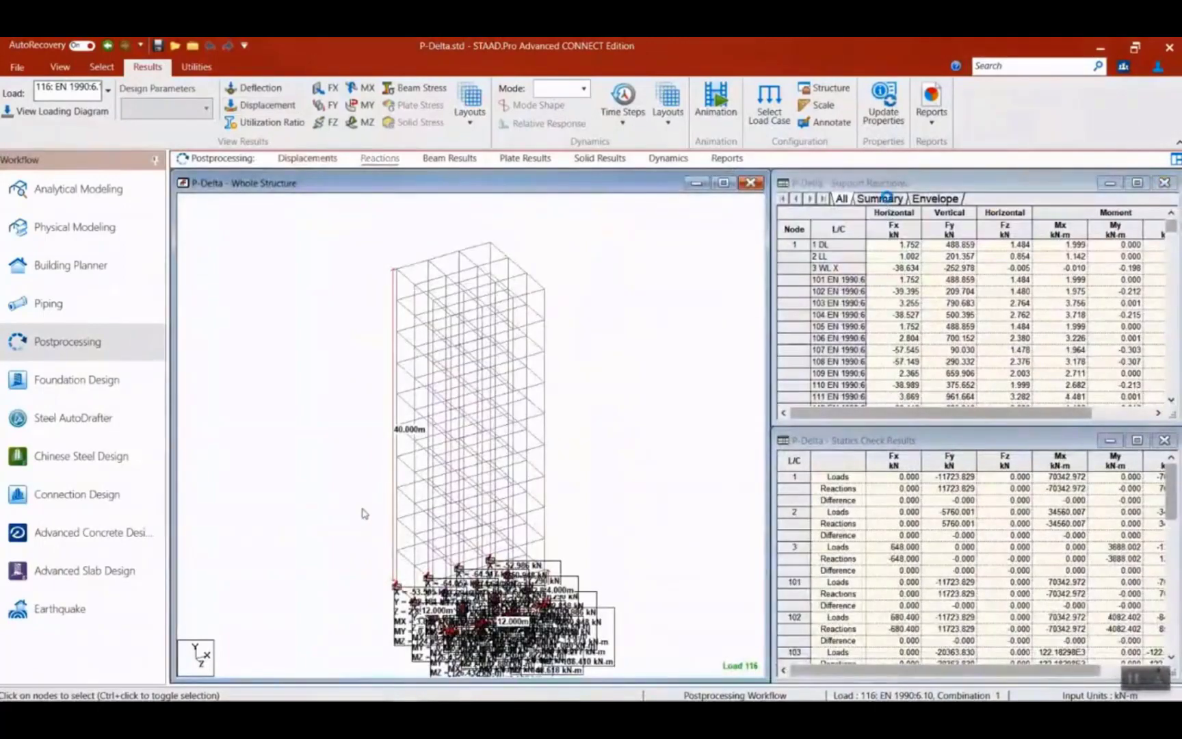
left_click(879, 198)
left_click_drag(1163, 404, 1163, 405)
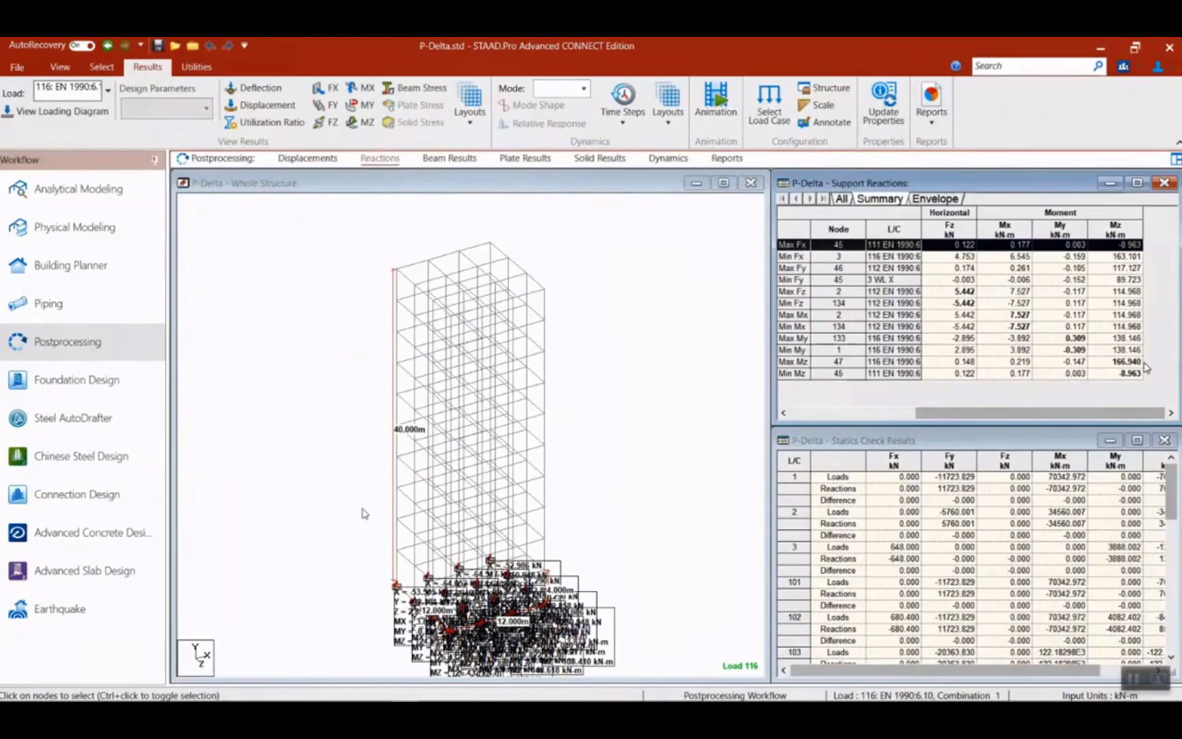
left_click(452, 158)
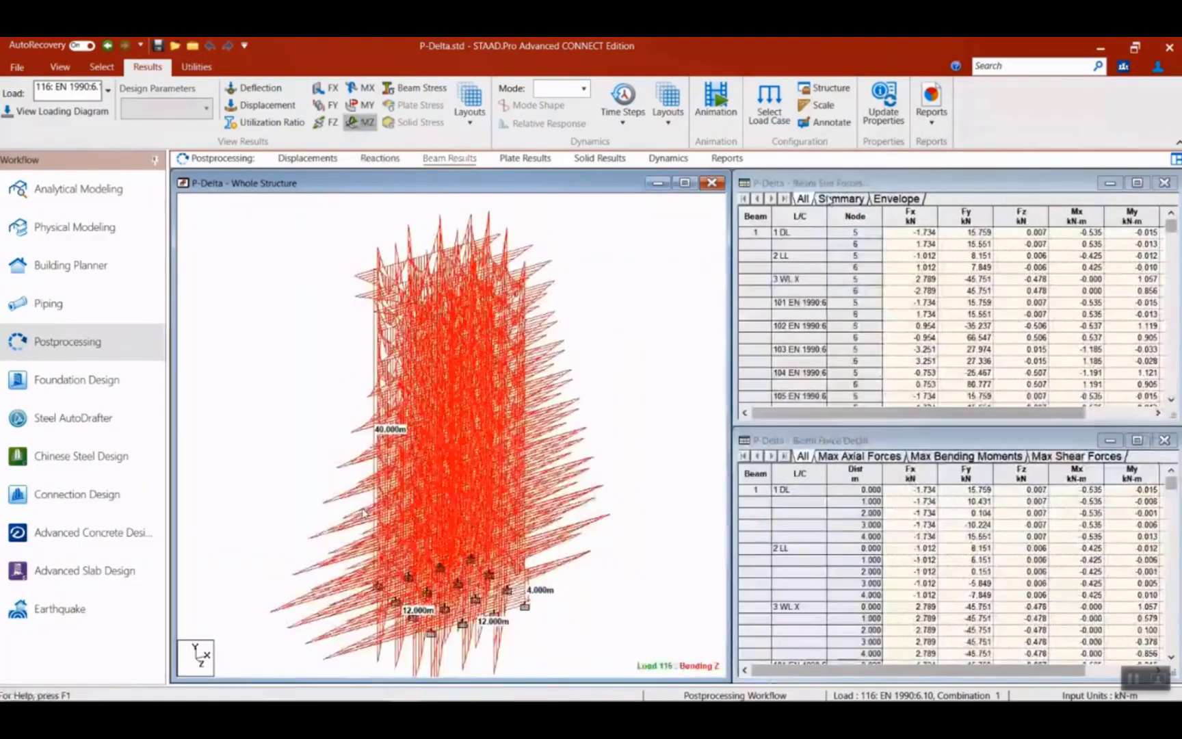
left_click_drag(889, 412, 1026, 413)
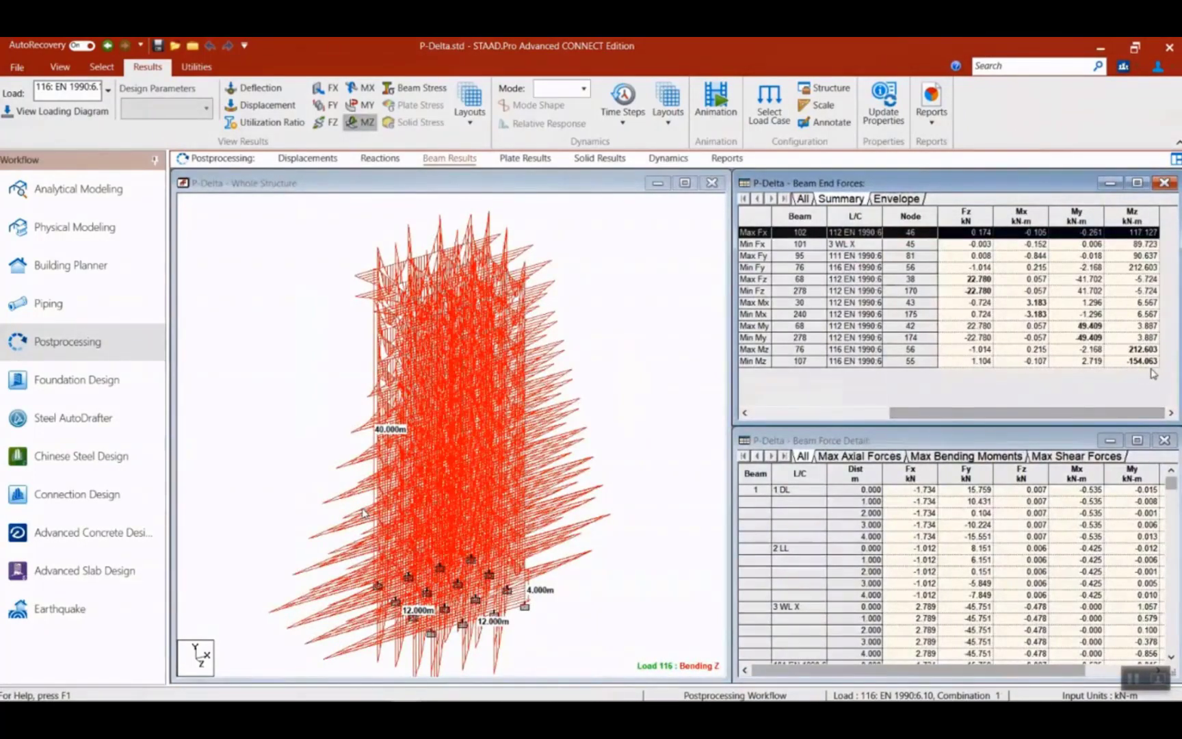
Switch to PowerPoint, show the Comparison of results slide with the P-Delta 30 Analysis and Difference columns filled in, and end the slide show.
key("alt+Tab")
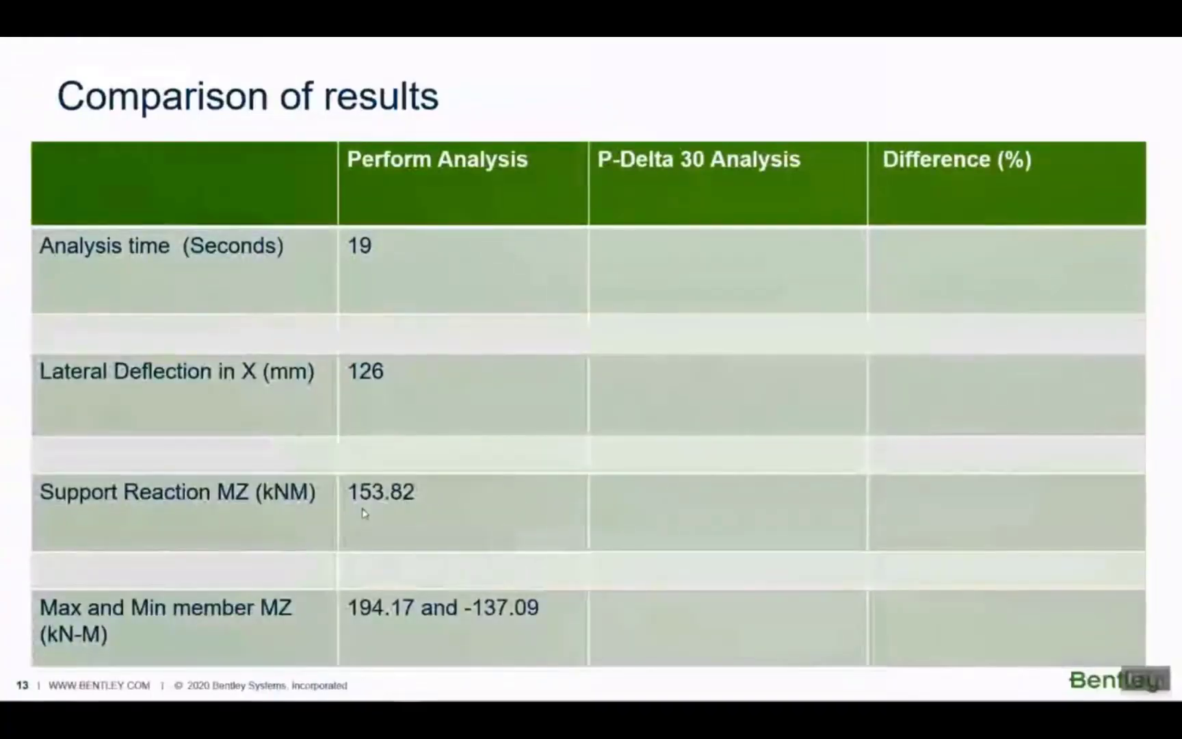
key("Right")
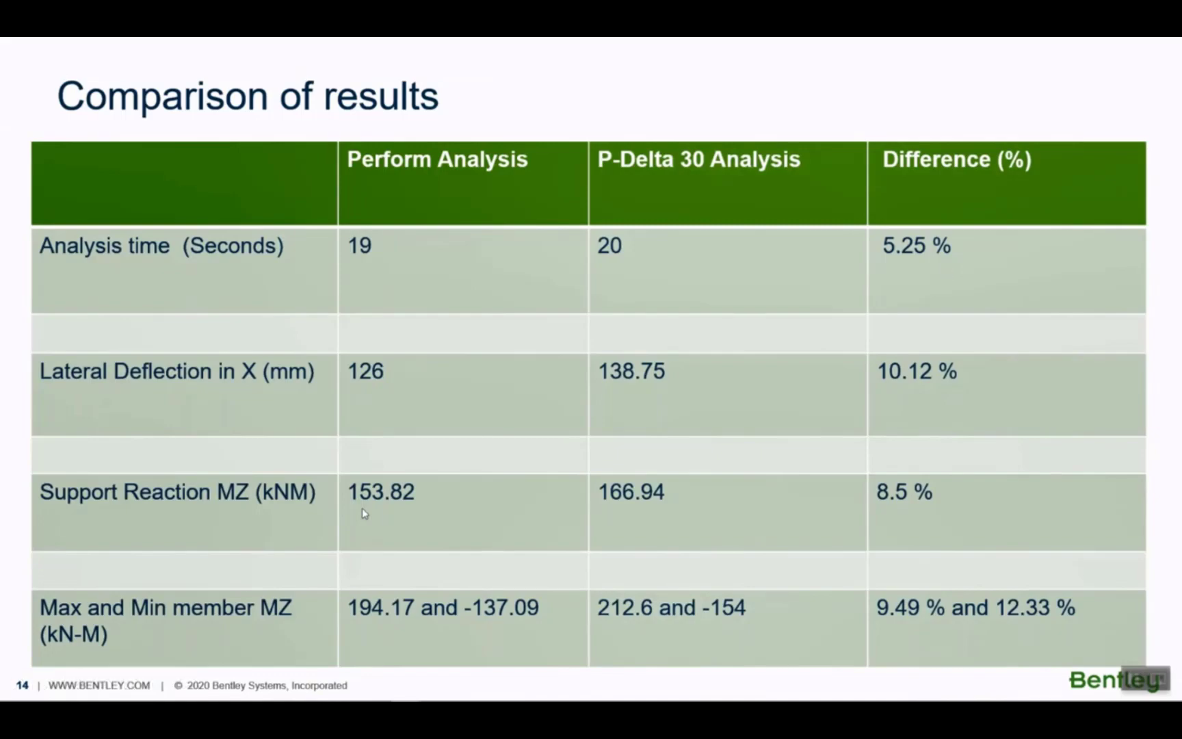
key("Escape")
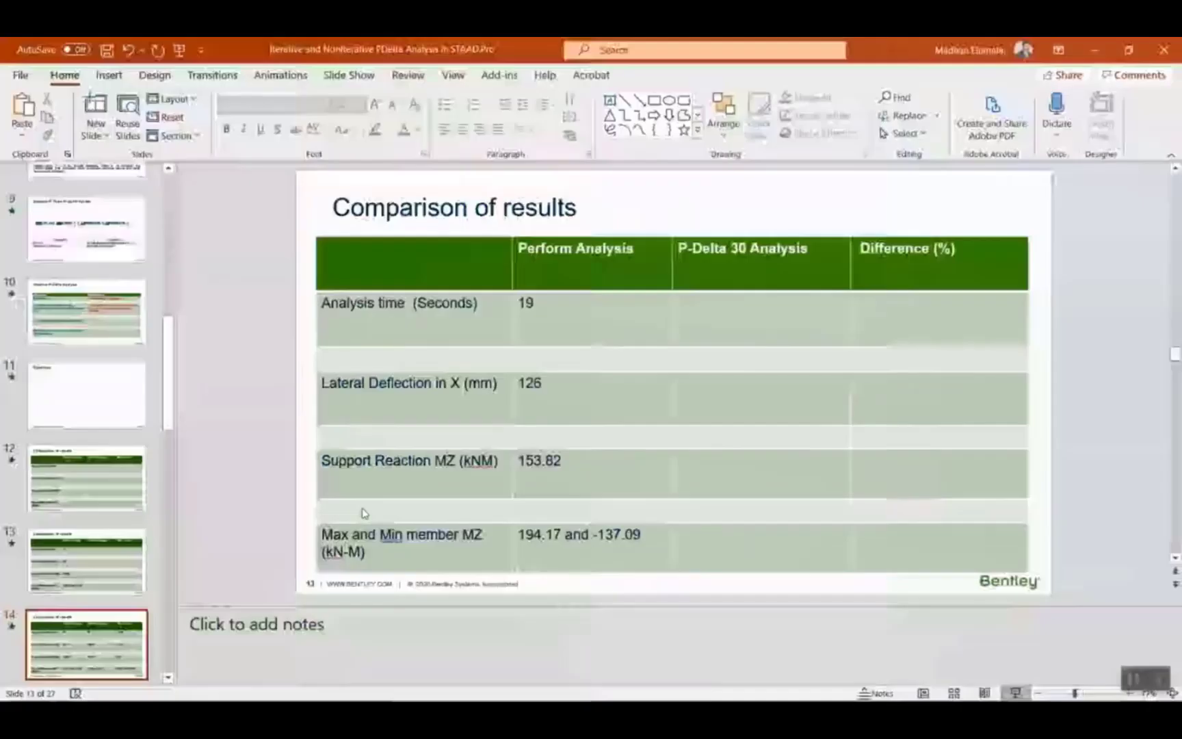